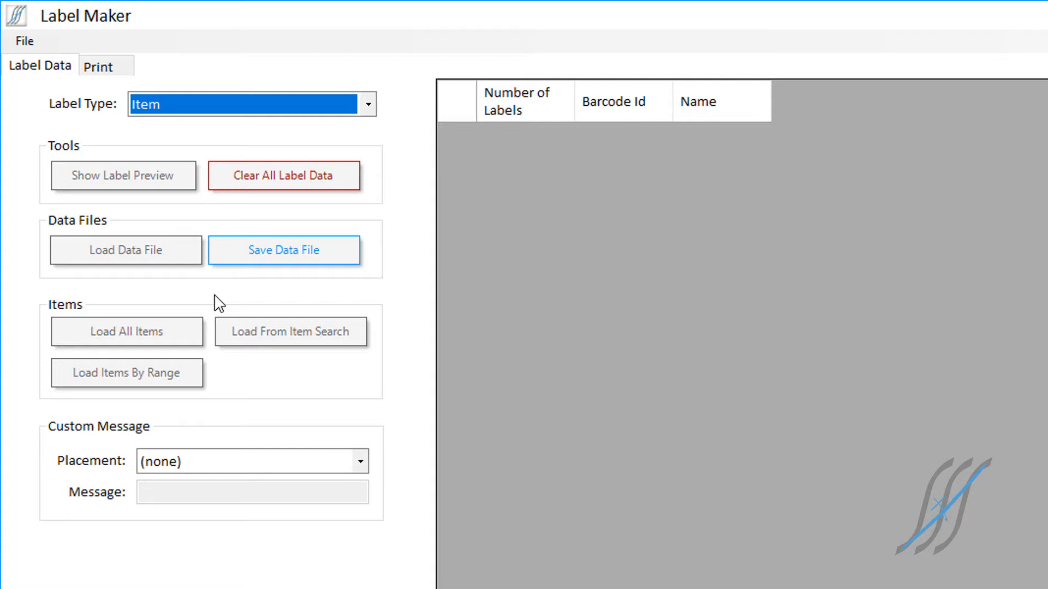
Step: Load the items with barcode IDs 003 through 010 into the label data from the item search
click(191, 332)
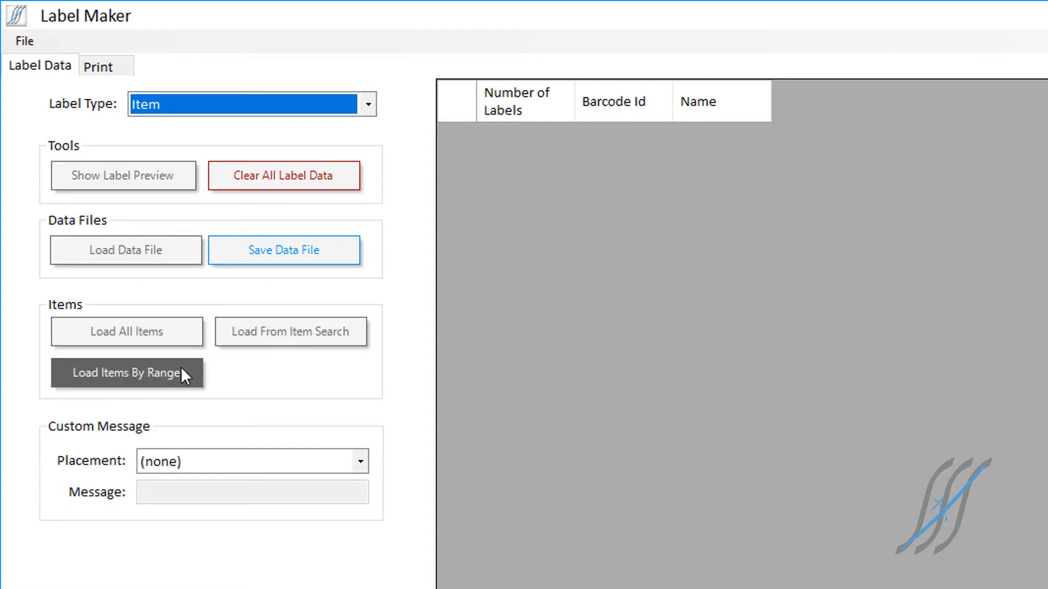
click(244, 338)
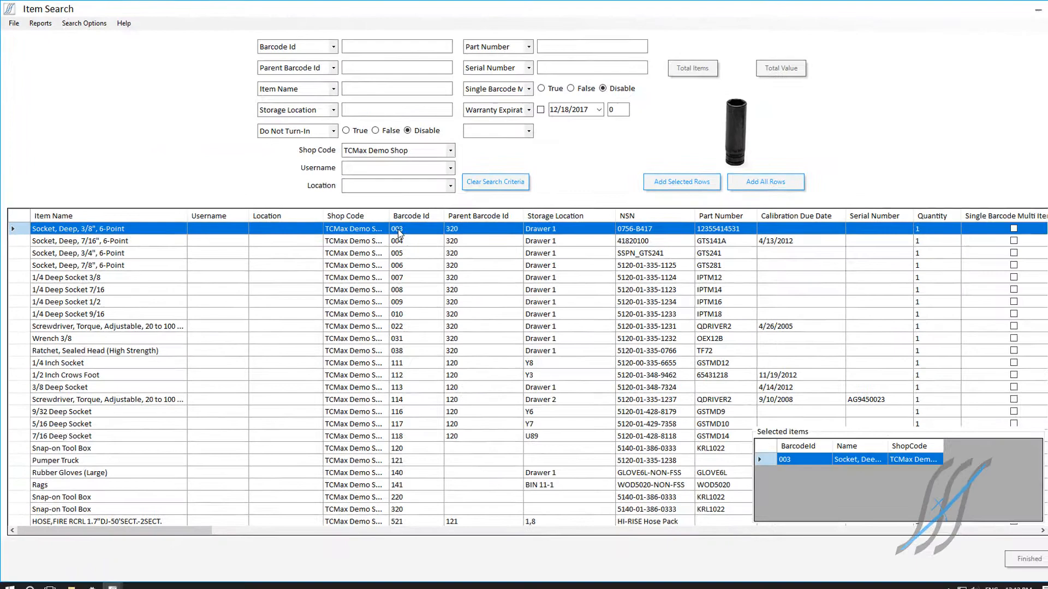
double_click(566, 349)
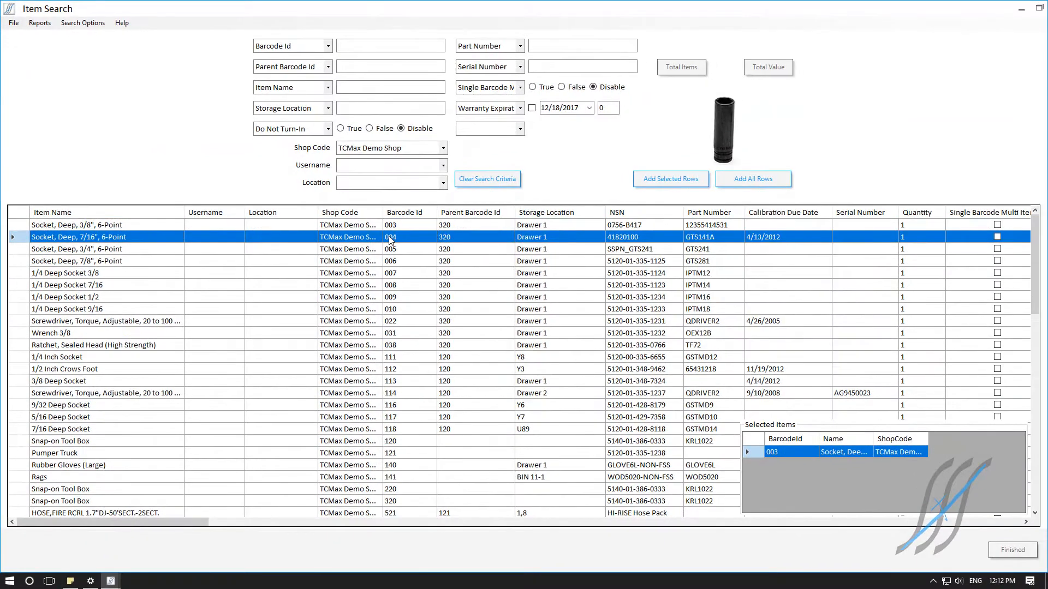
double_click(389, 249)
double_click(388, 262)
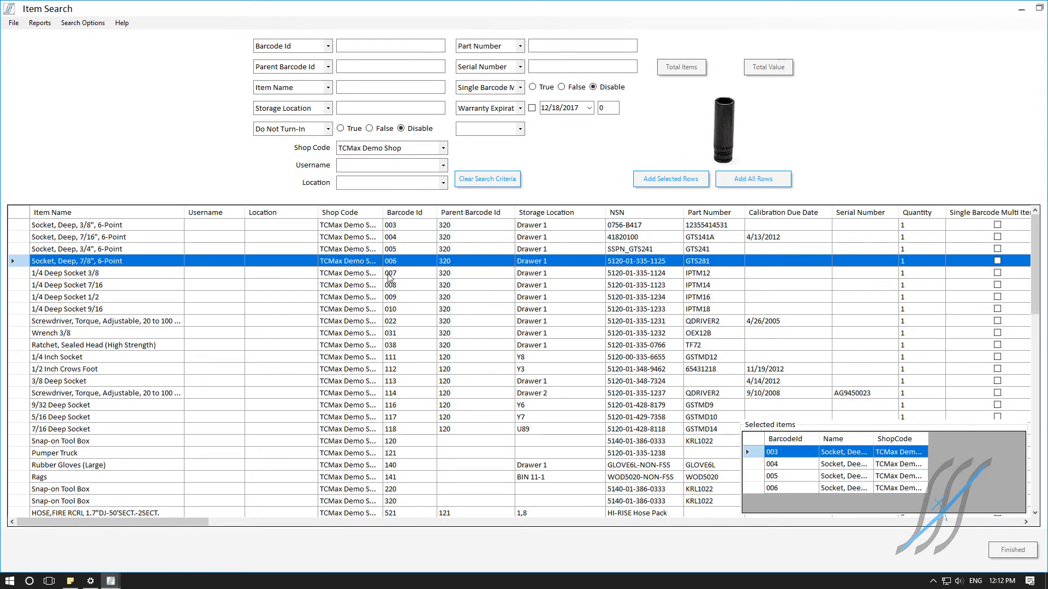
double_click(388, 274)
double_click(389, 283)
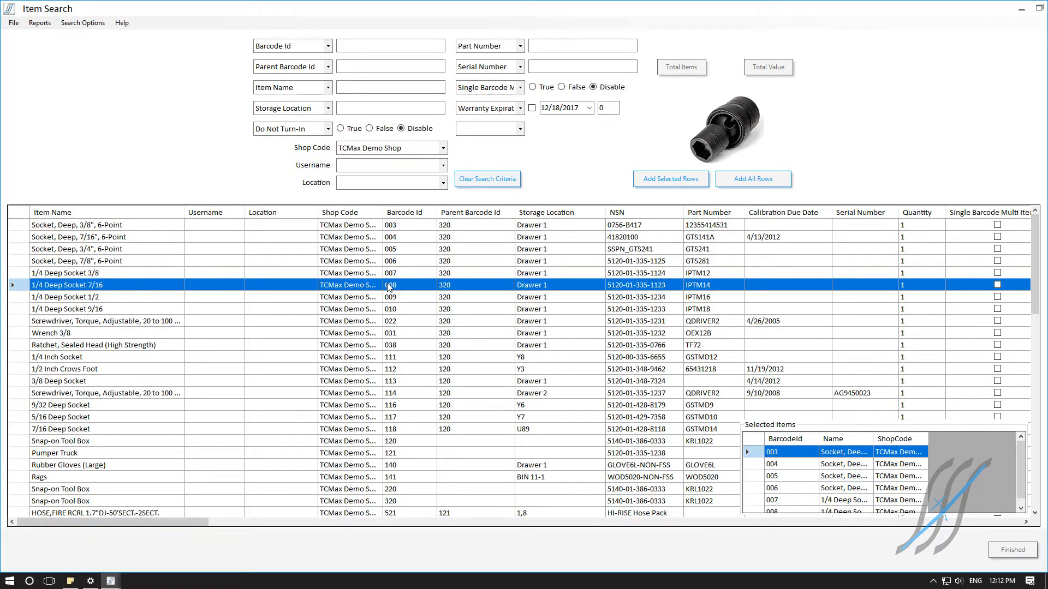
double_click(387, 298)
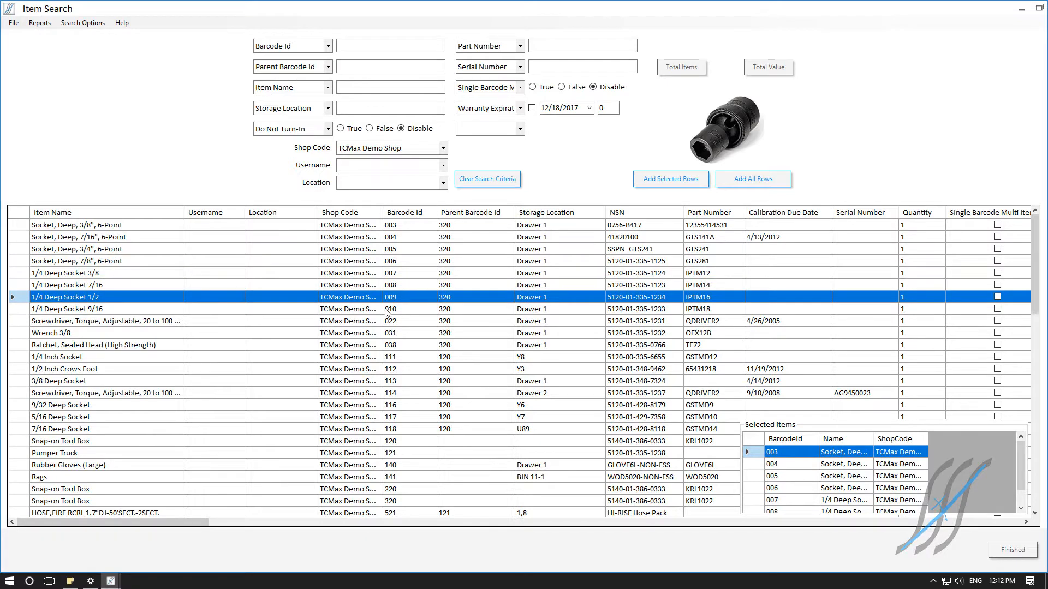
double_click(387, 309)
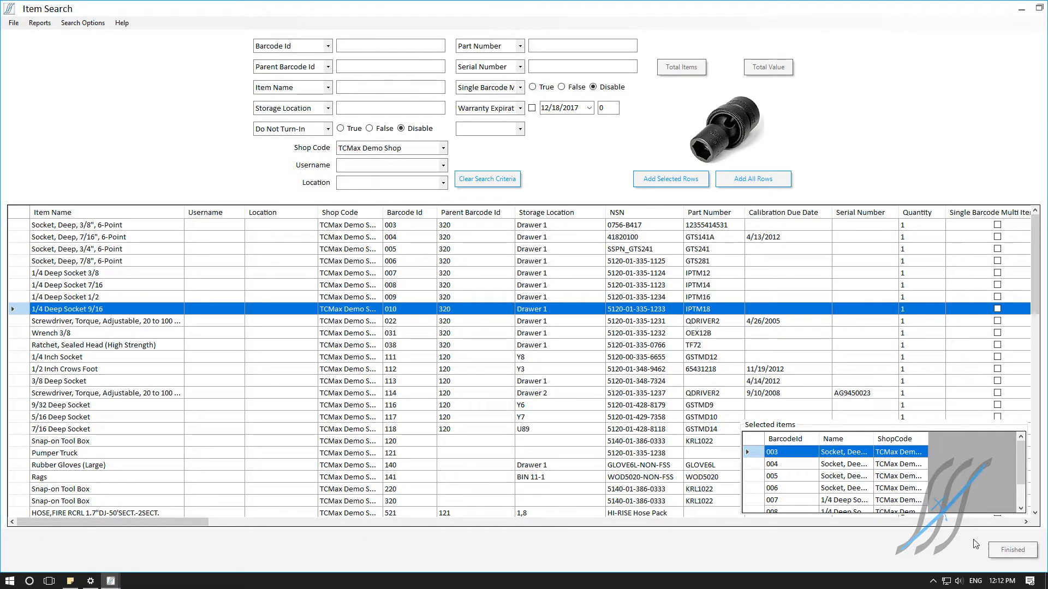
click(1006, 550)
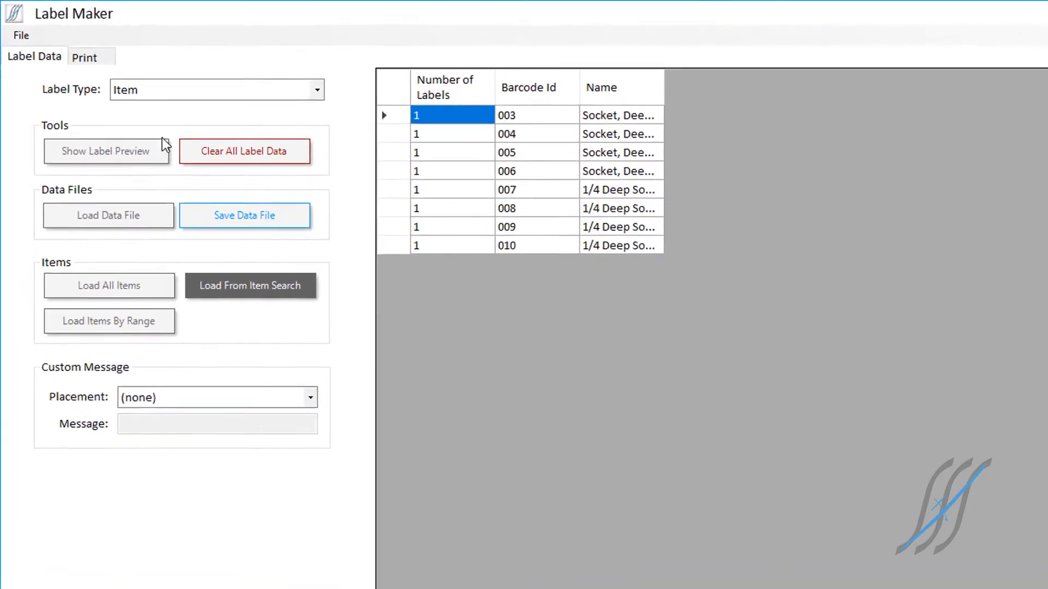
Step: Choose ZDesigner GX430t as the printer for the labels
click(114, 65)
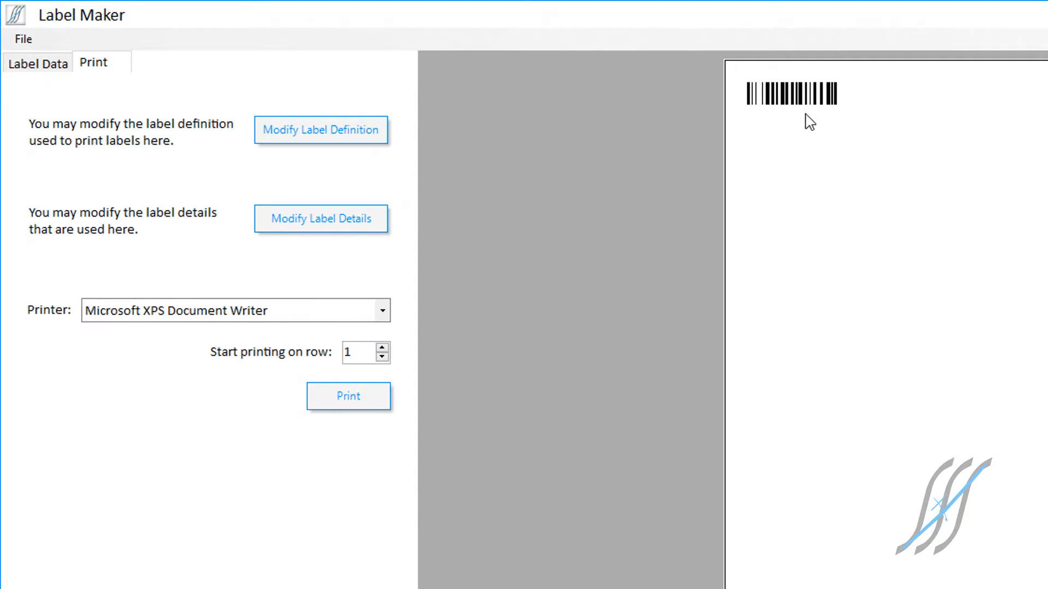
click(342, 309)
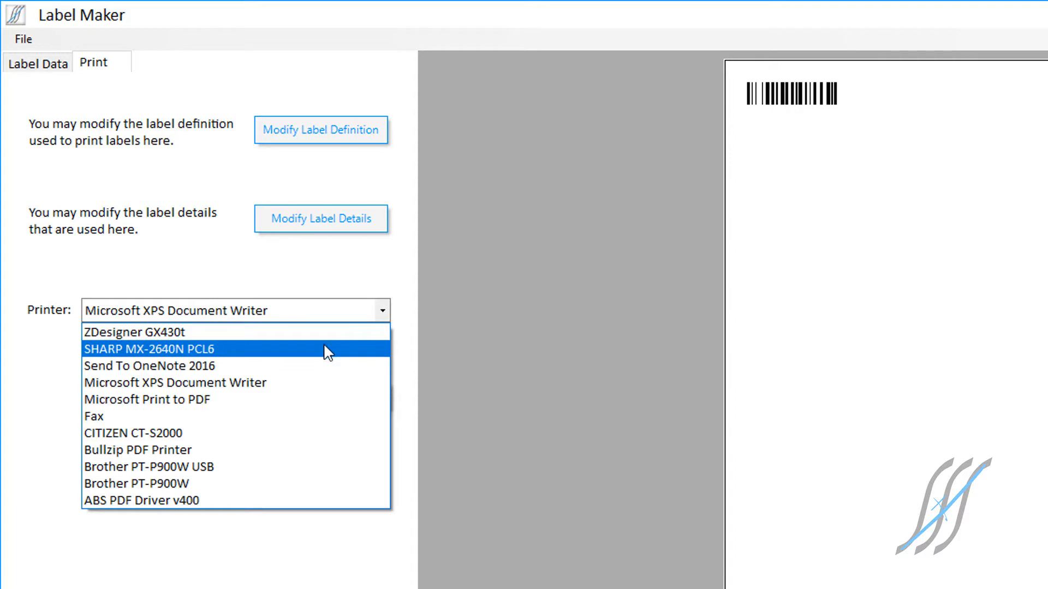
click(325, 333)
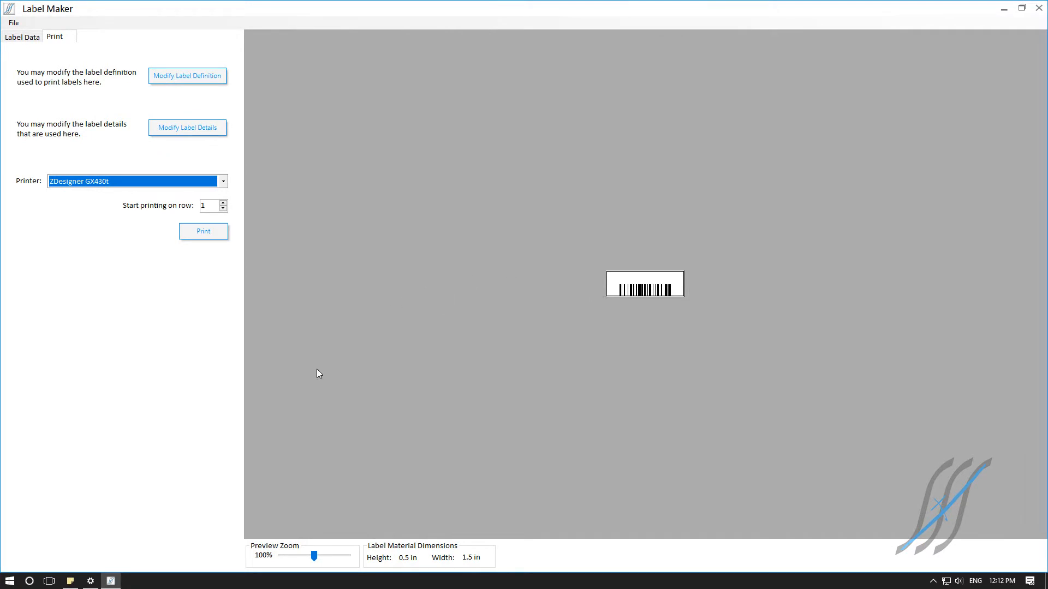
Step: Switch to Windows Settings and open the printing preferences of the ZDesigner GX430t printer
click(91, 577)
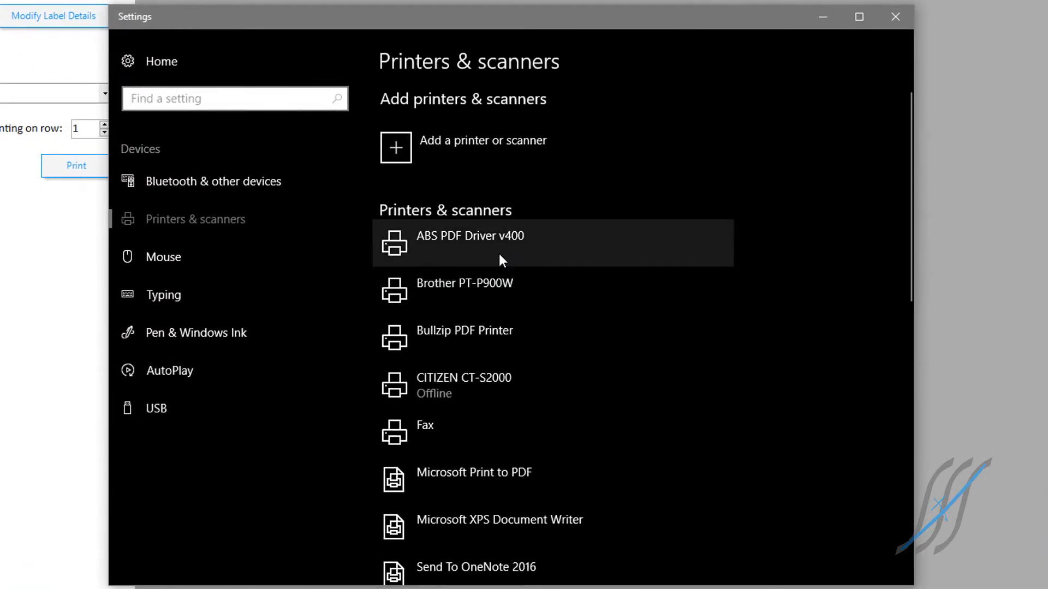
scroll(499, 257, down, 5)
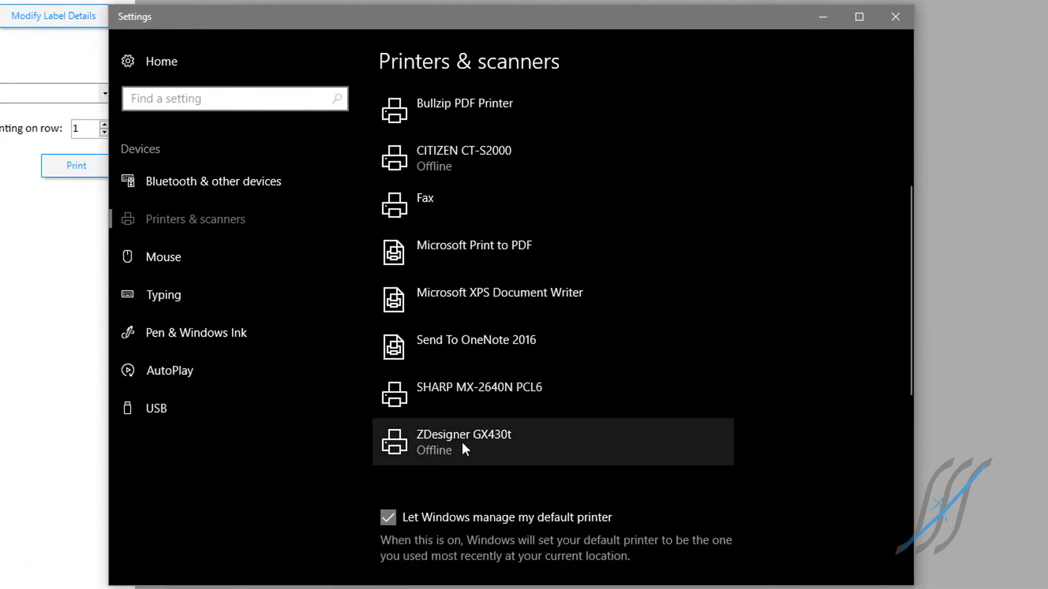
click(464, 450)
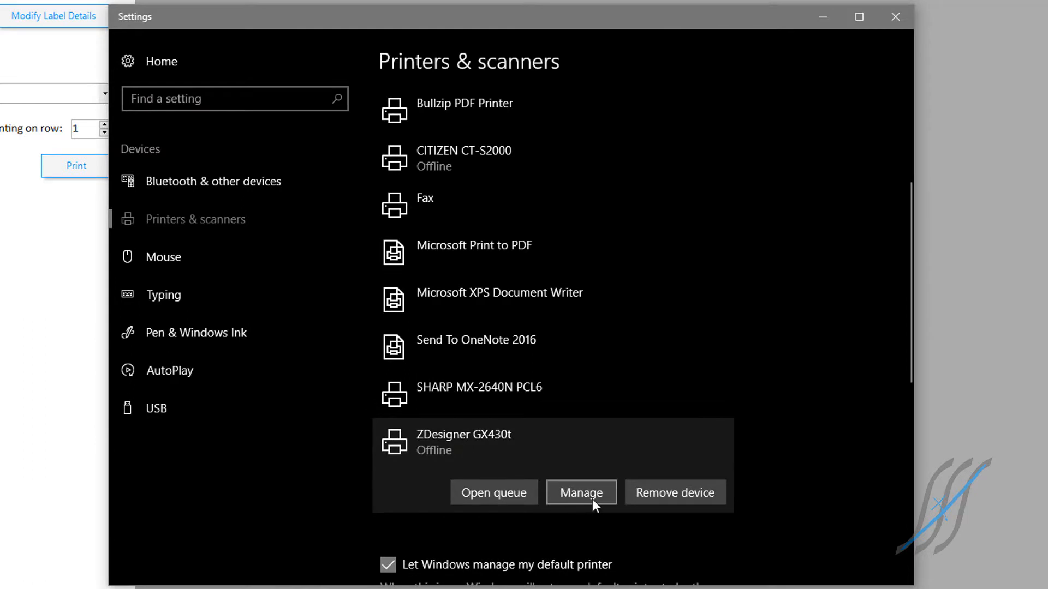
click(594, 505)
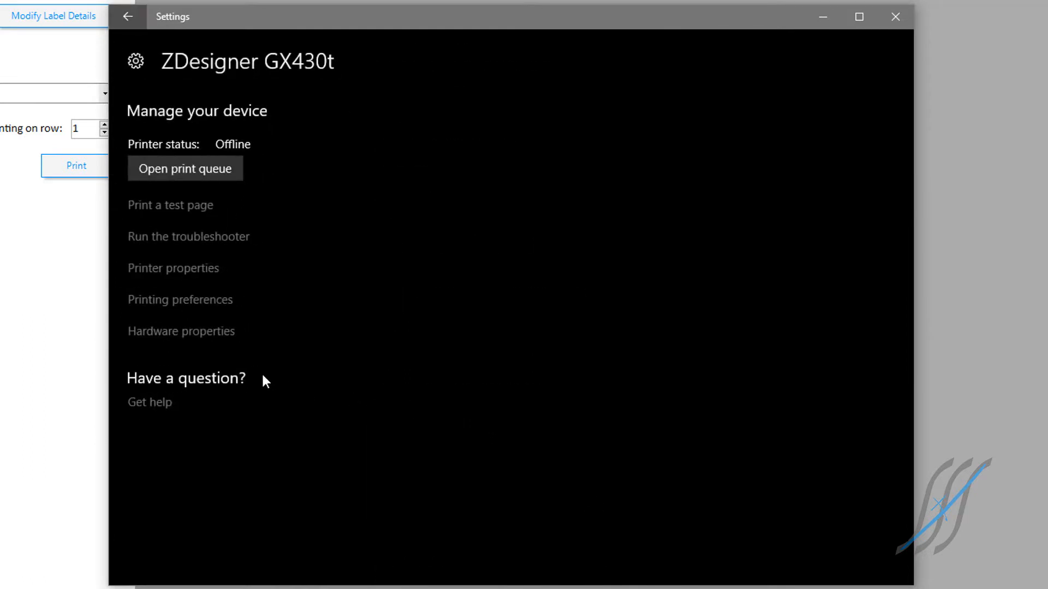
click(193, 312)
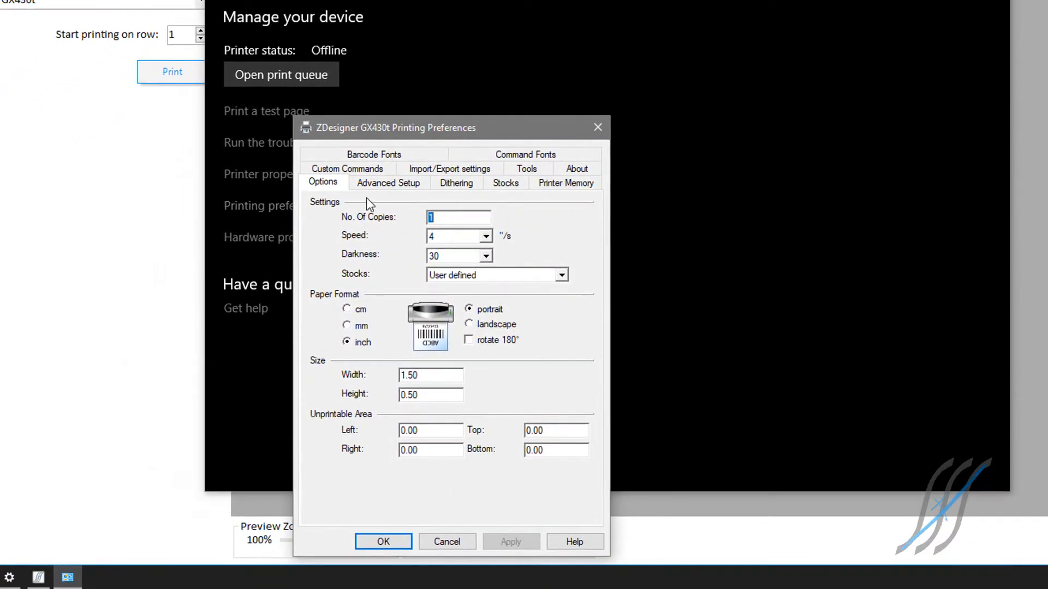
Step: Check the paper width and height in the printing preferences and accept the dialog
click(431, 374)
click(435, 398)
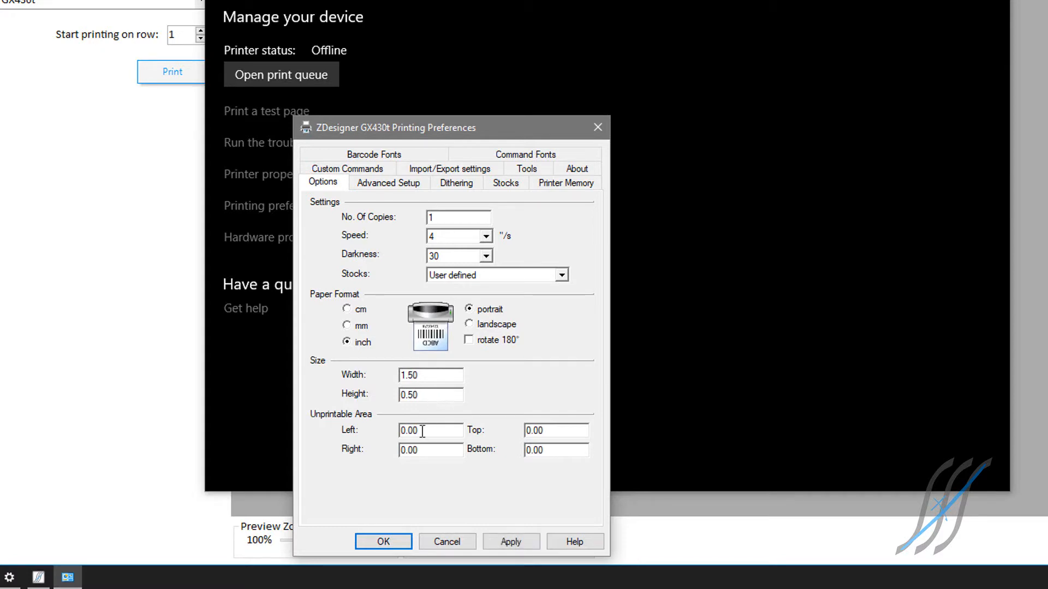
click(388, 542)
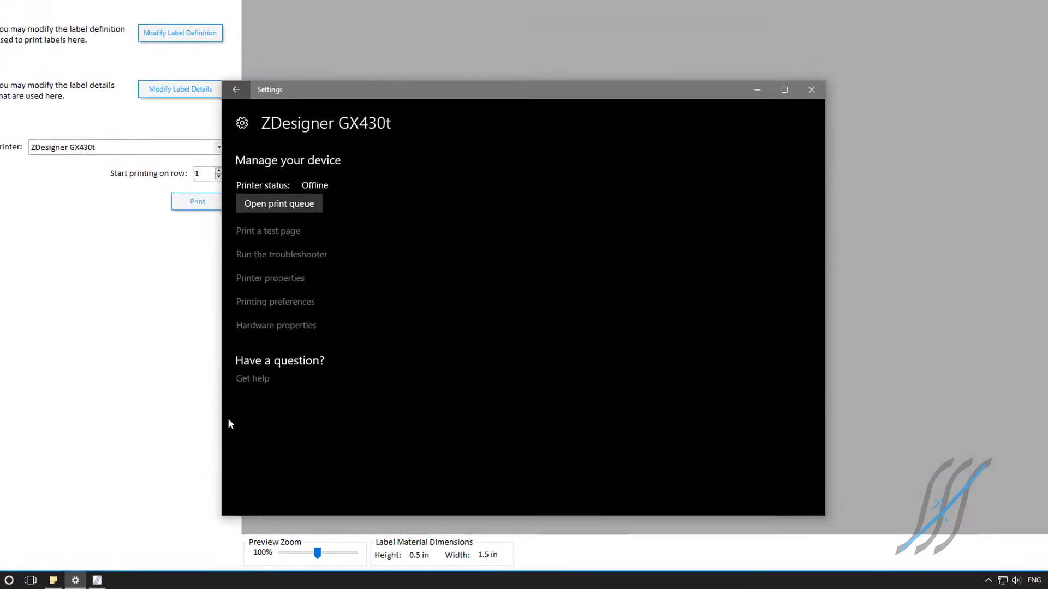
Step: Back in Label Maker, set item label detail #2 to StorageLocation and detail #4 to PartNumber, and save the details
click(143, 339)
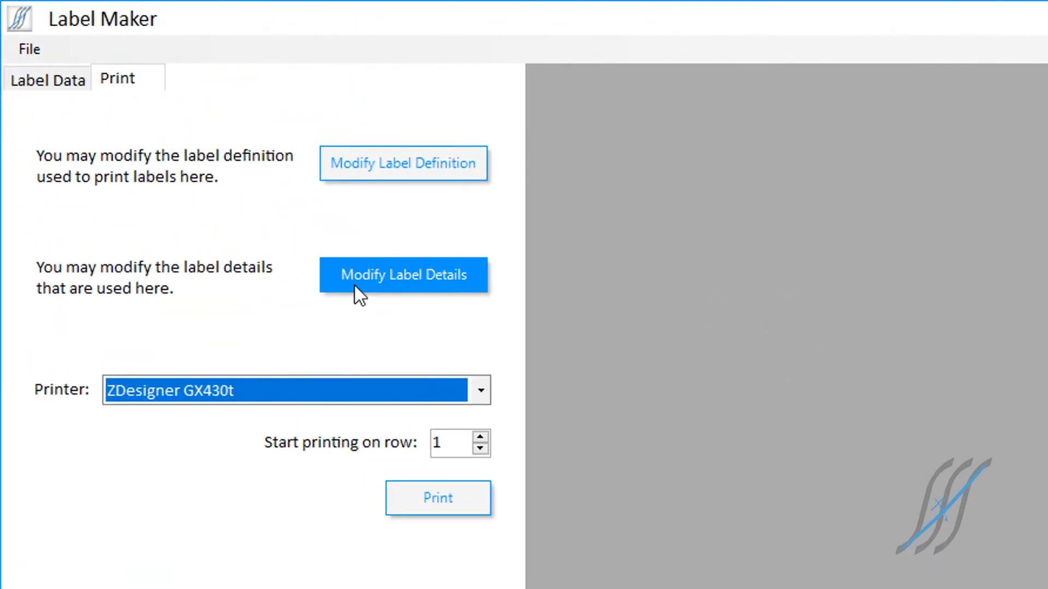
click(355, 285)
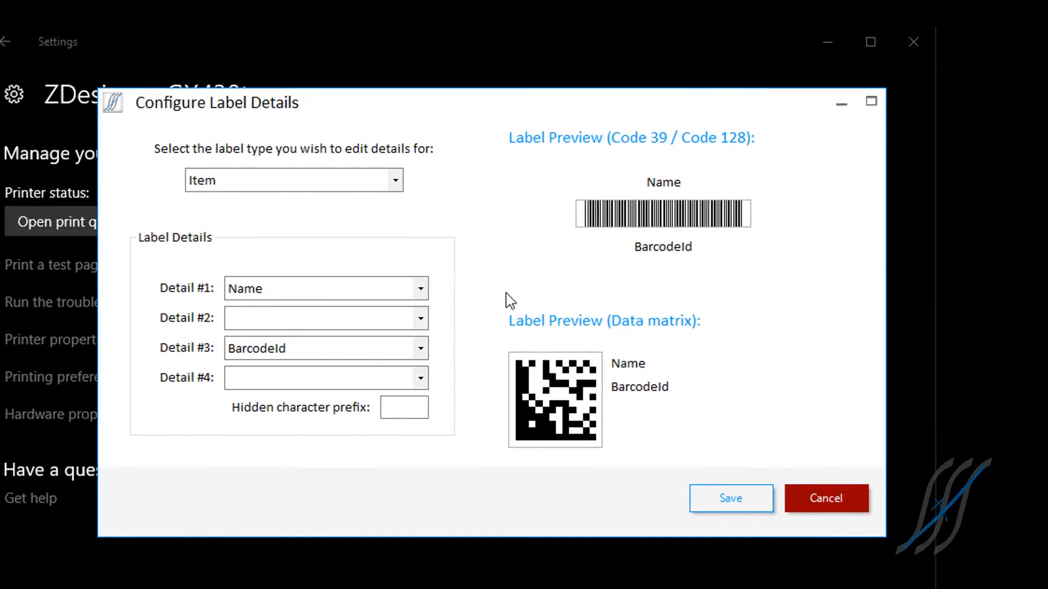
click(421, 319)
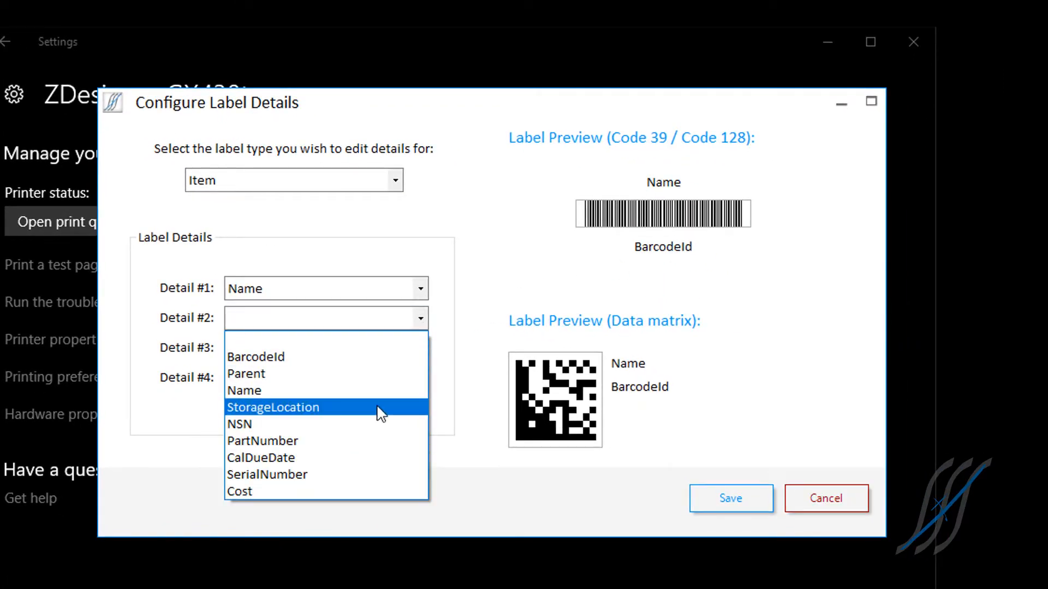
click(273, 408)
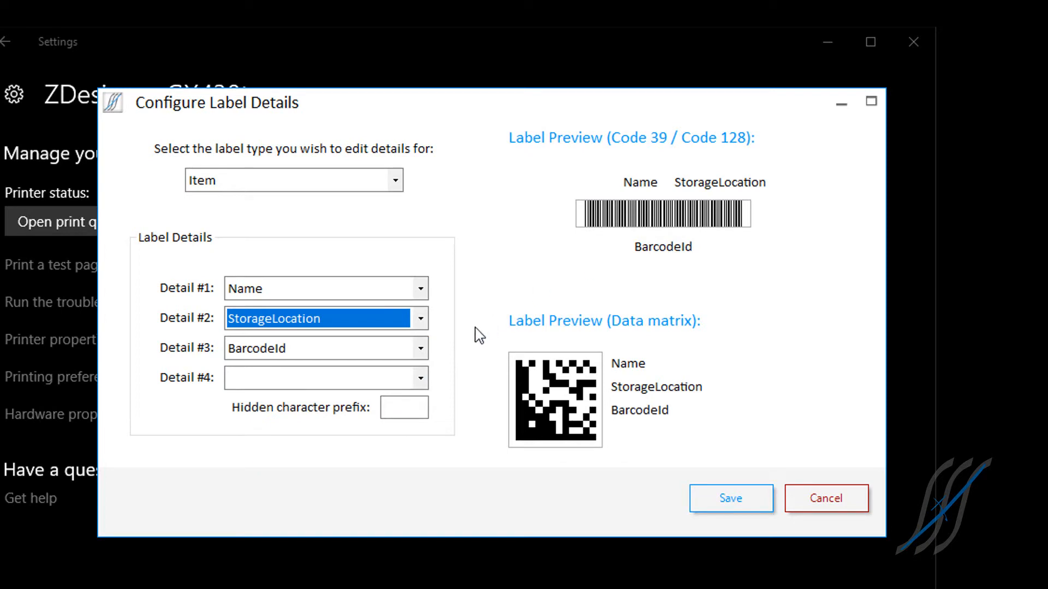
click(427, 379)
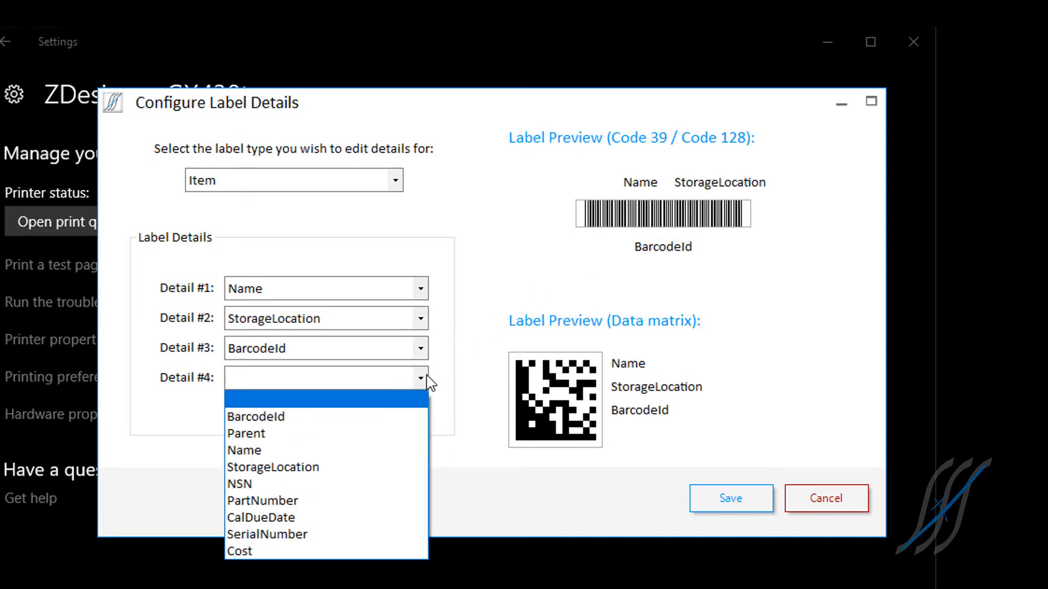
click(336, 500)
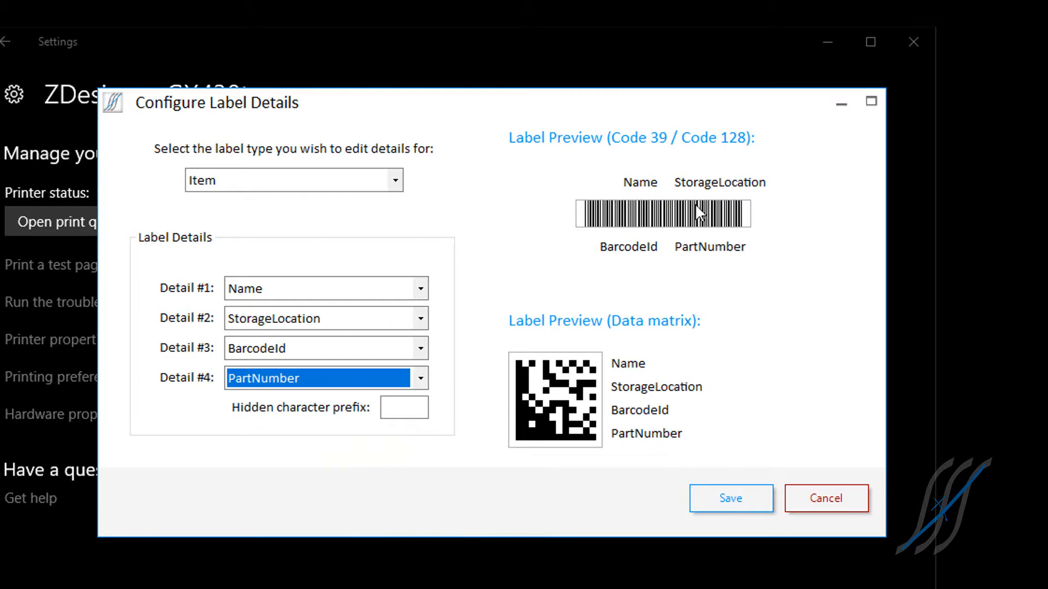
click(740, 493)
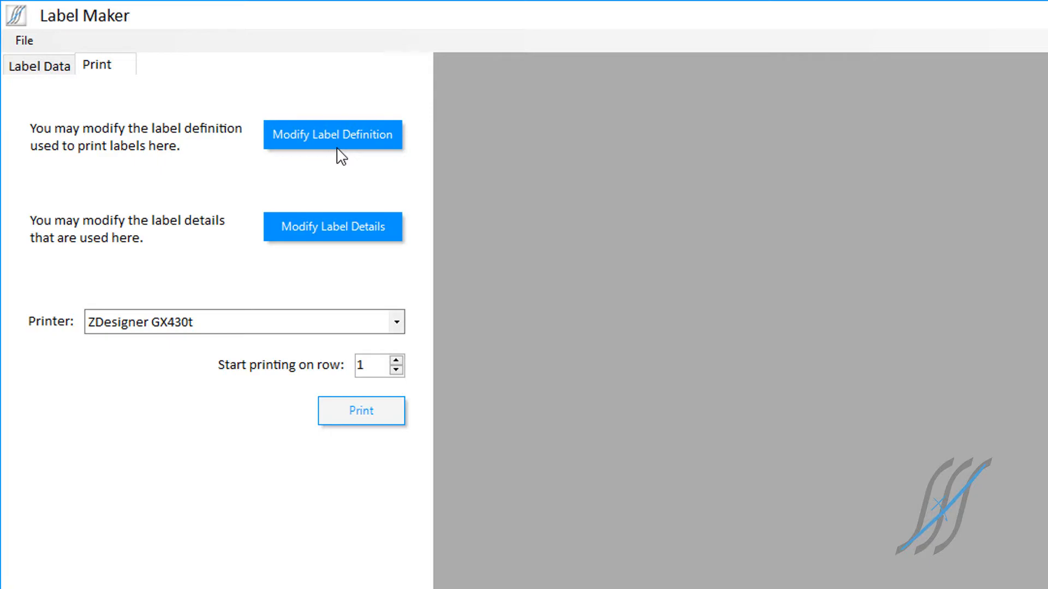
Step: In the label definition, set the label height to 0.5 in and the label width to 1.5 in
click(337, 147)
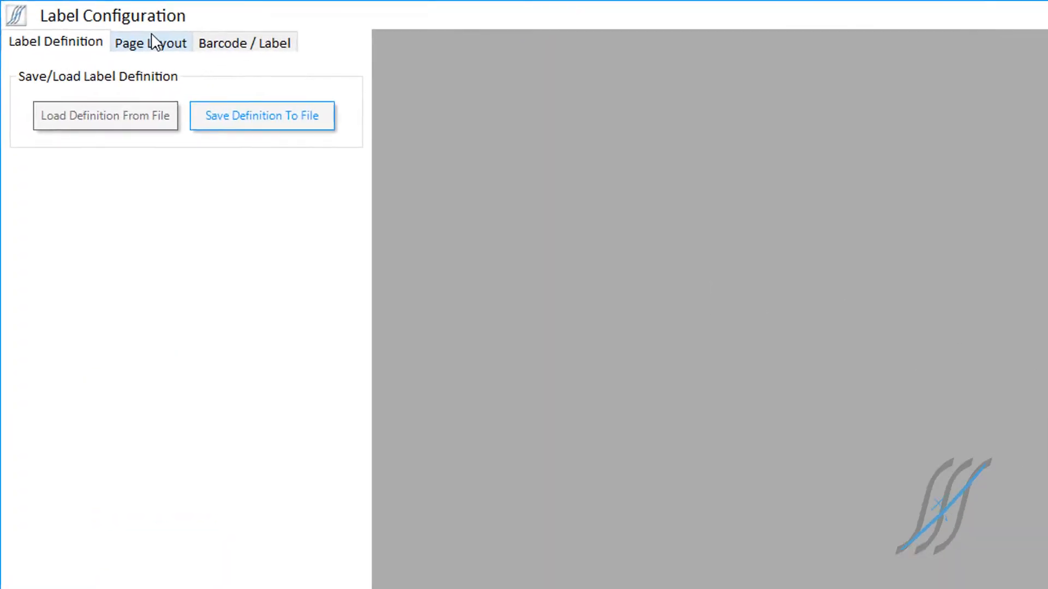
click(156, 43)
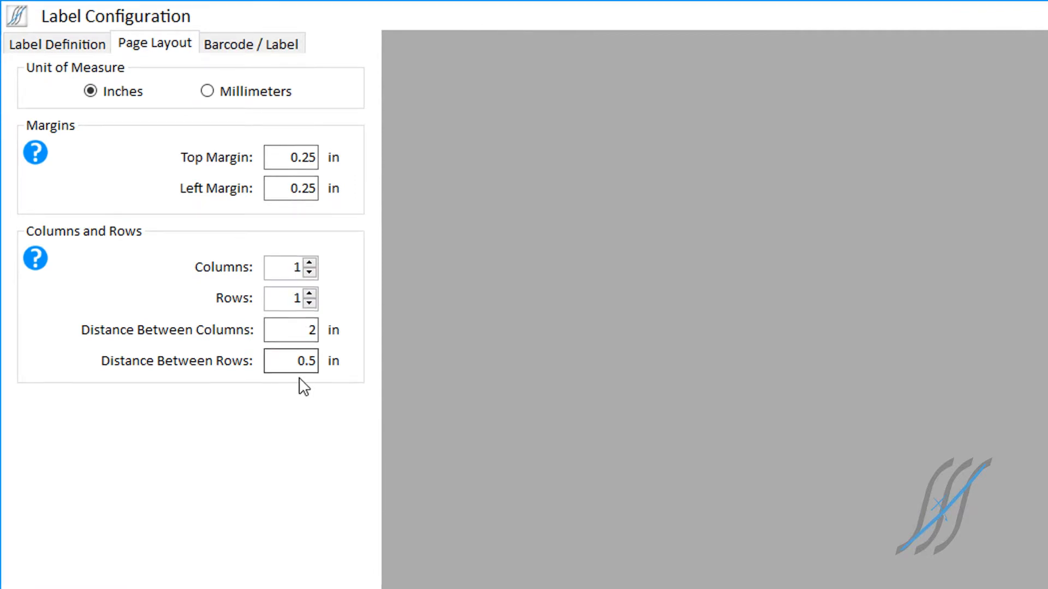
click(227, 48)
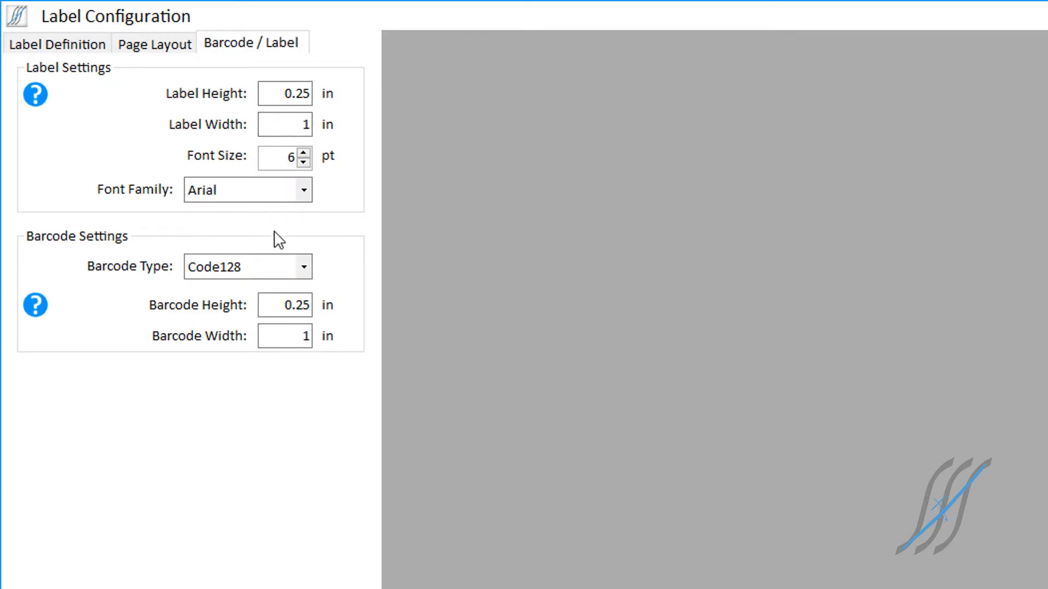
click(275, 94)
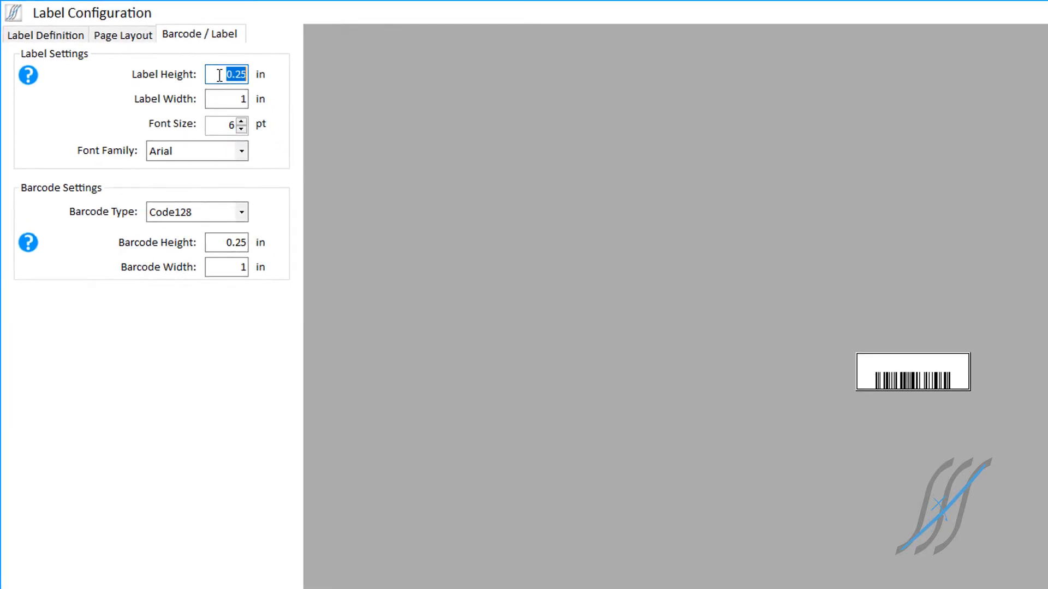
key(BackSpace)
click(227, 97)
text(1.5)
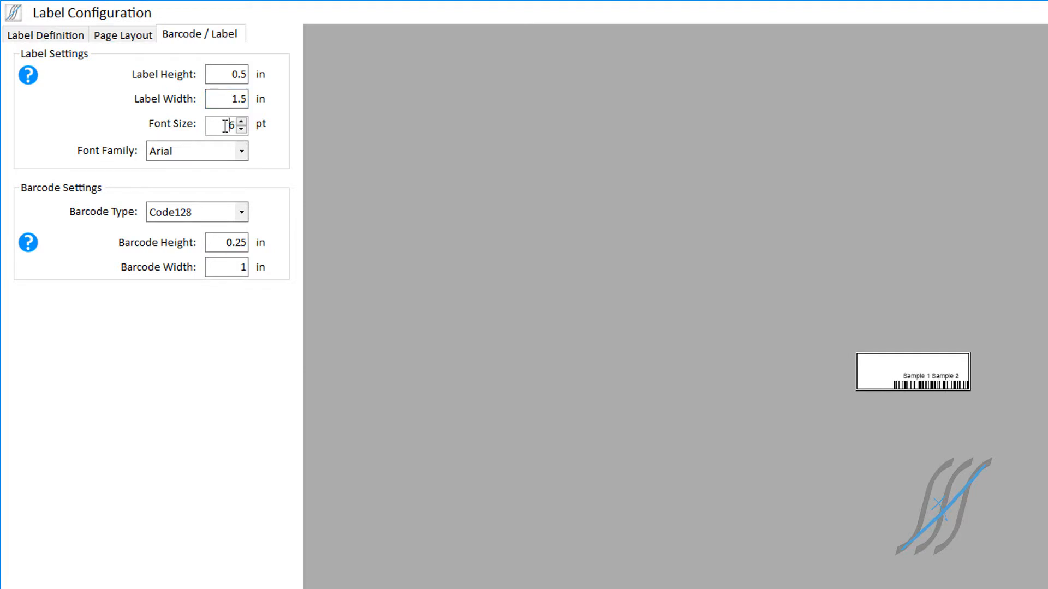
Step: Set the page layout's top and left margins to 0 in
click(122, 36)
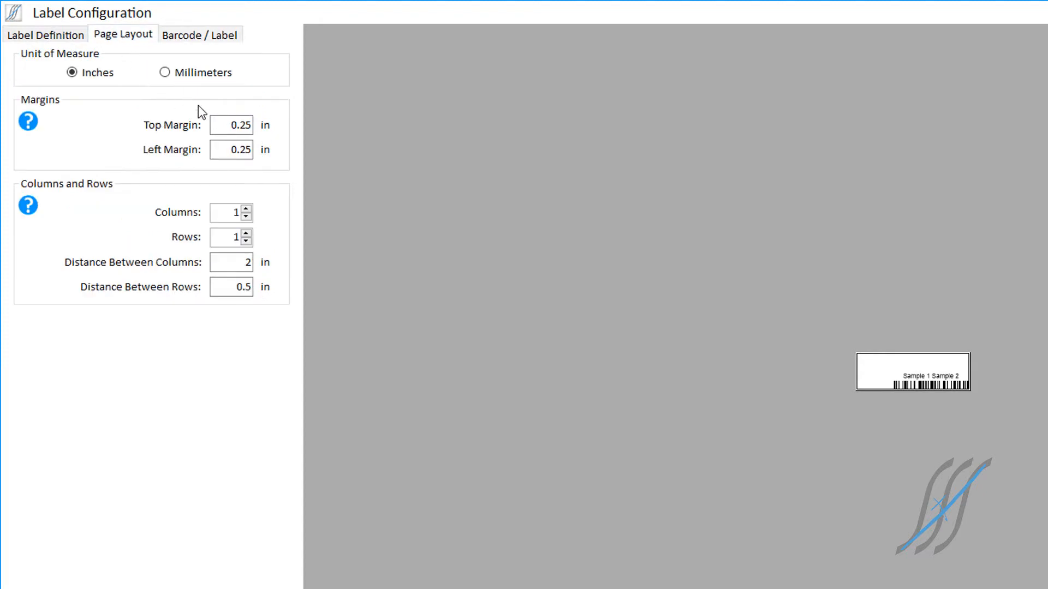
double_click(228, 123)
text(0)
double_click(230, 149)
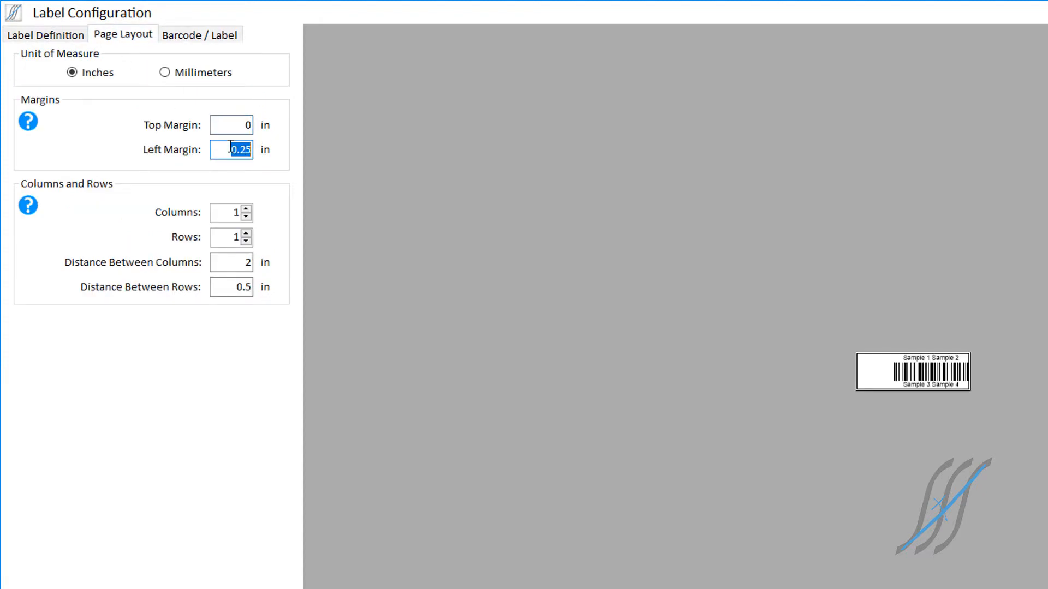
text(0)
double_click(228, 126)
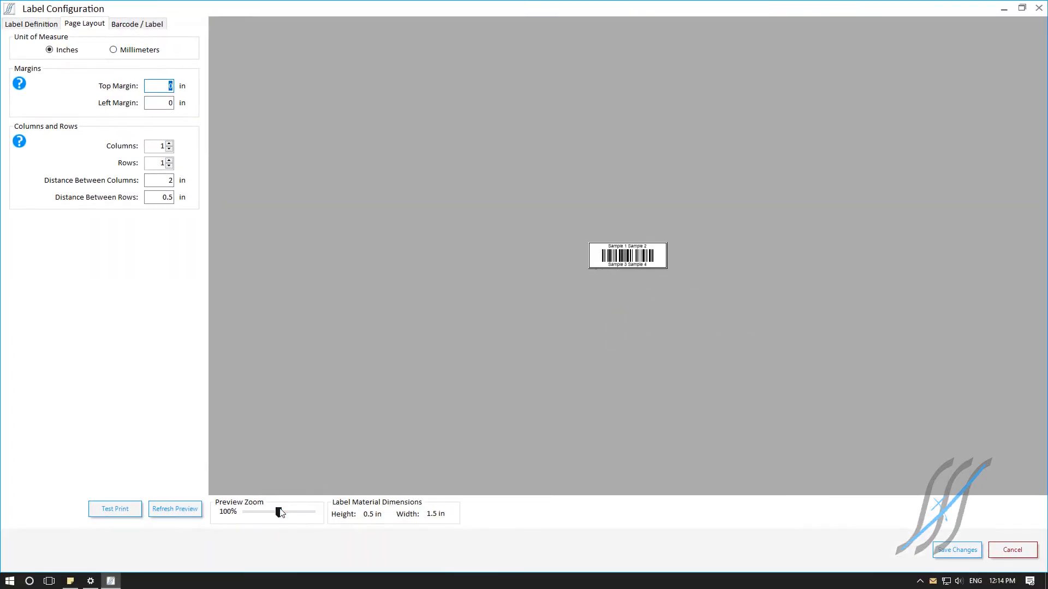
Step: Set the barcode height to 0.15 in in the barcode settings
drag(280, 512, 313, 512)
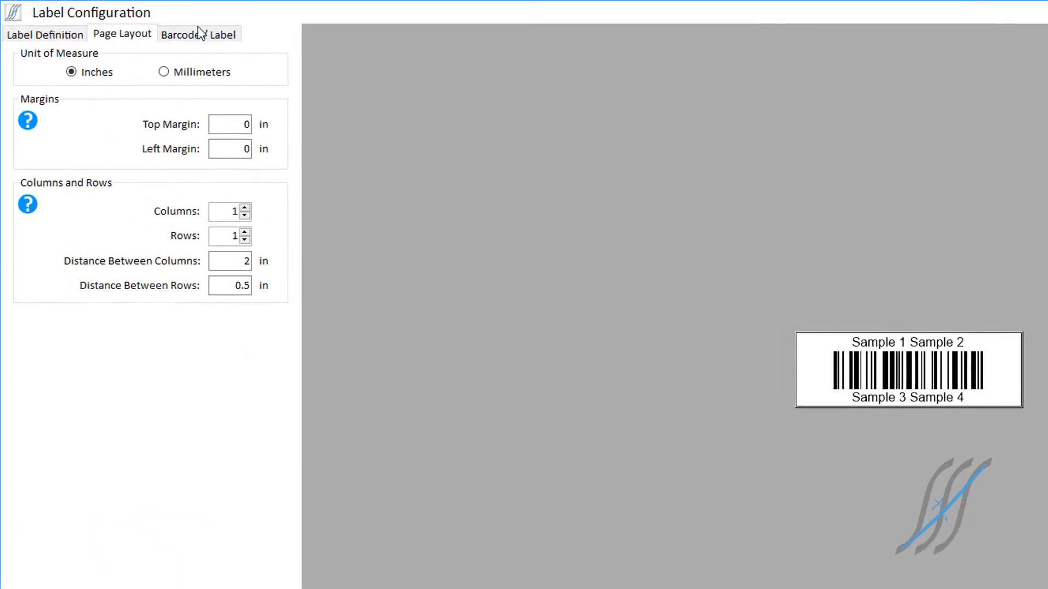
click(185, 32)
double_click(213, 226)
text(.15)
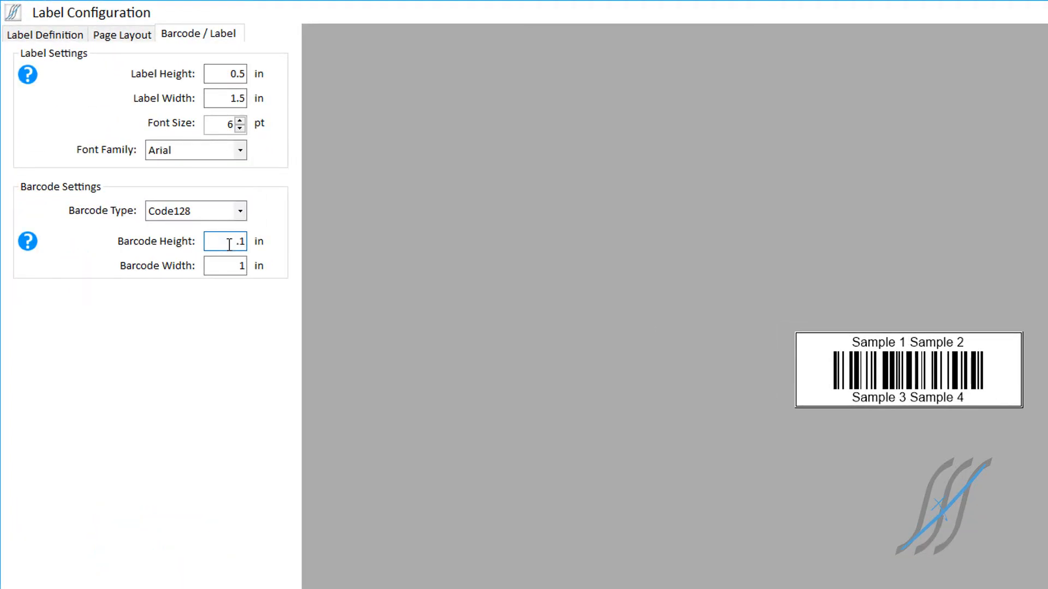
Step: Try a label font size of 8 pt, return it to 6 pt, and try the Arial Black font family
click(240, 121)
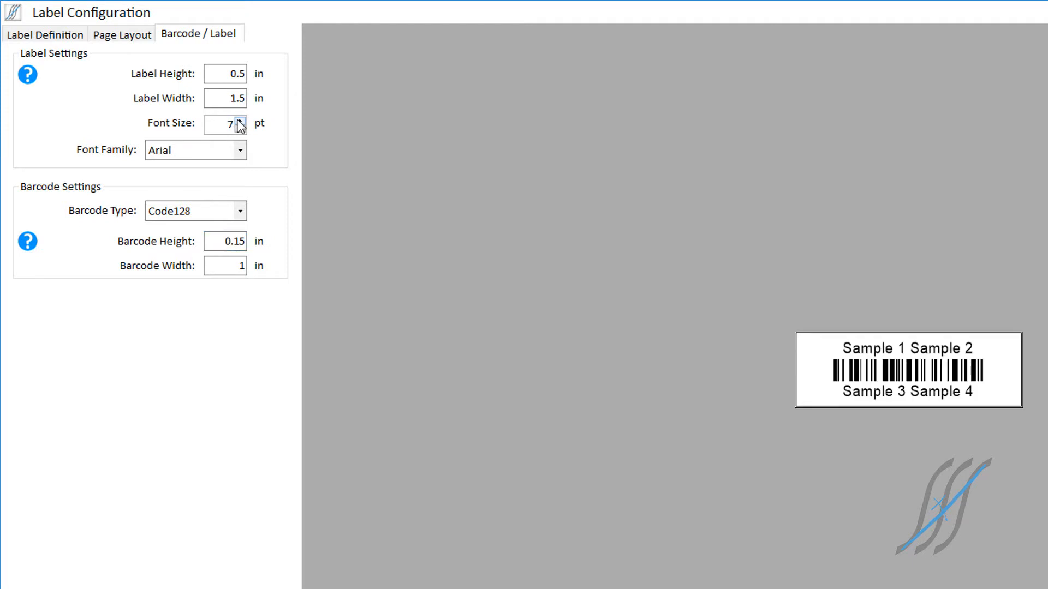
click(240, 121)
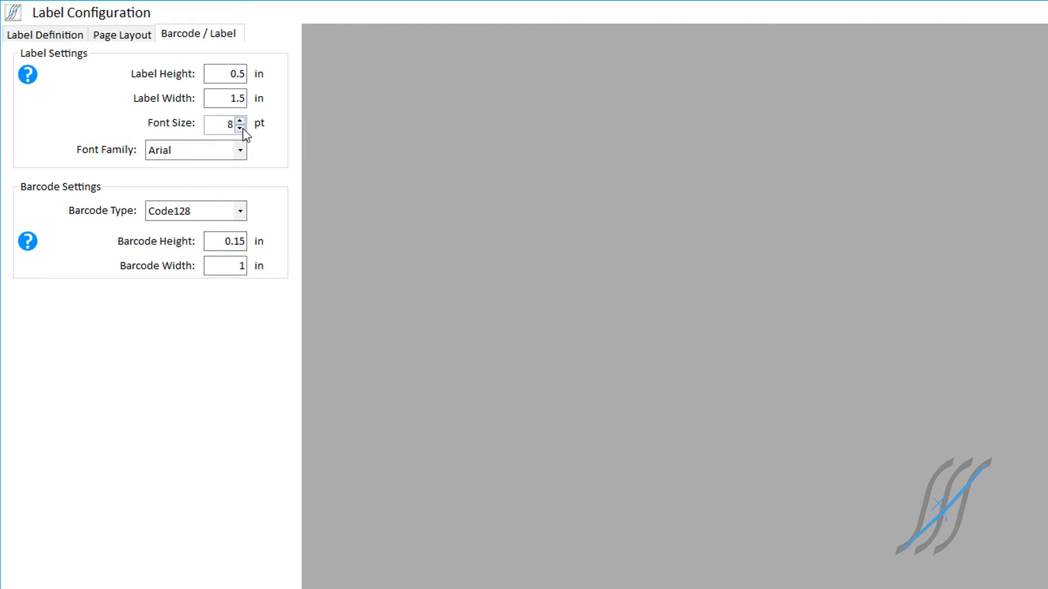
click(240, 129)
click(240, 129)
click(241, 151)
click(228, 184)
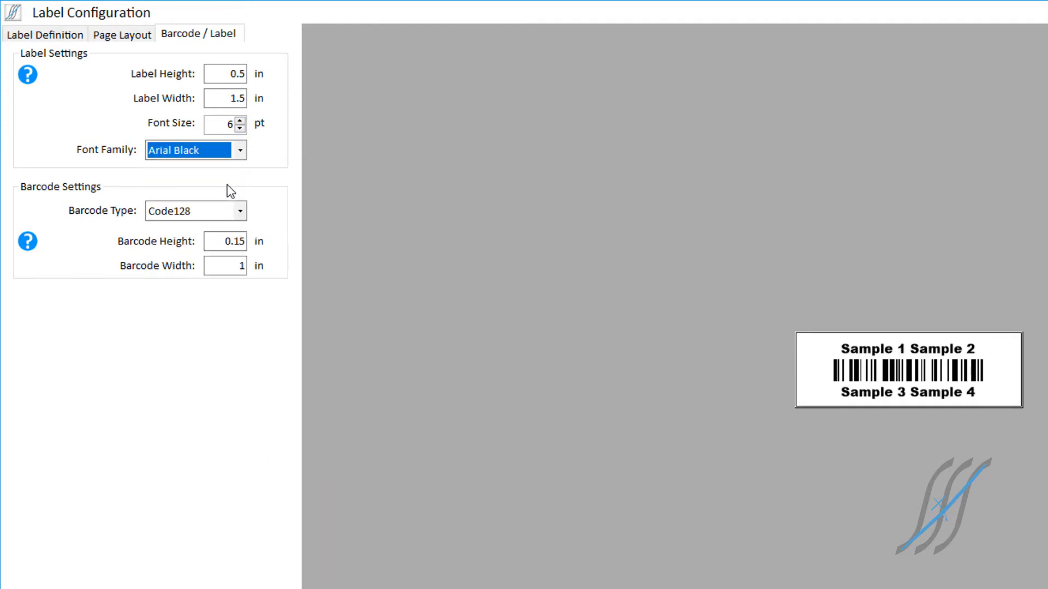
Step: Set the label's font family to Arial Narrow and its font size to 7 pt
click(238, 151)
scroll(207, 224, up, 1)
click(206, 224)
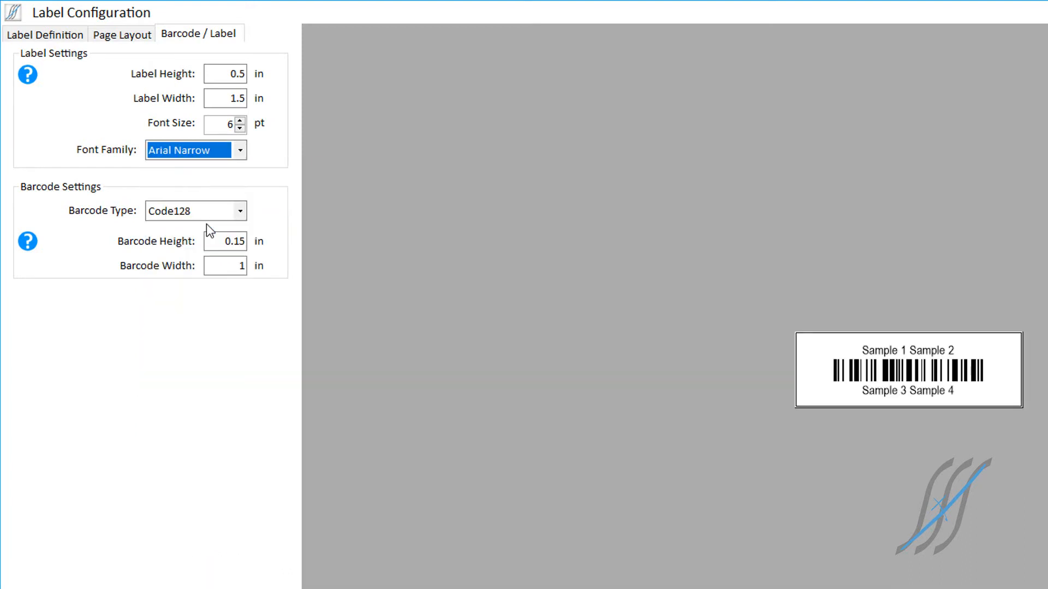
click(240, 121)
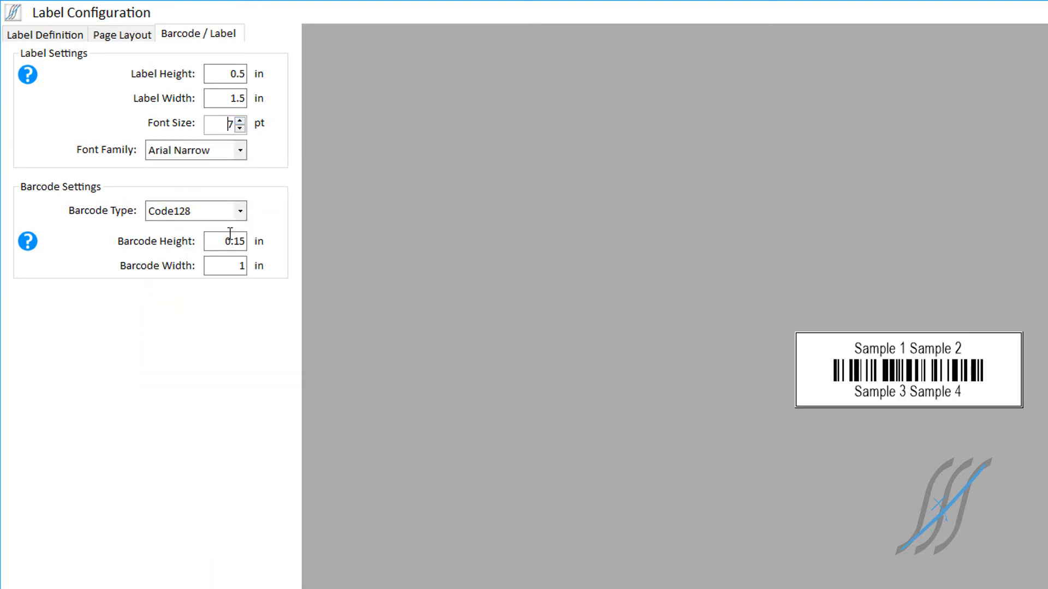
Step: Set the barcode width to 1.25 in and show the page layout settings
double_click(225, 267)
text(1.25)
key(Return)
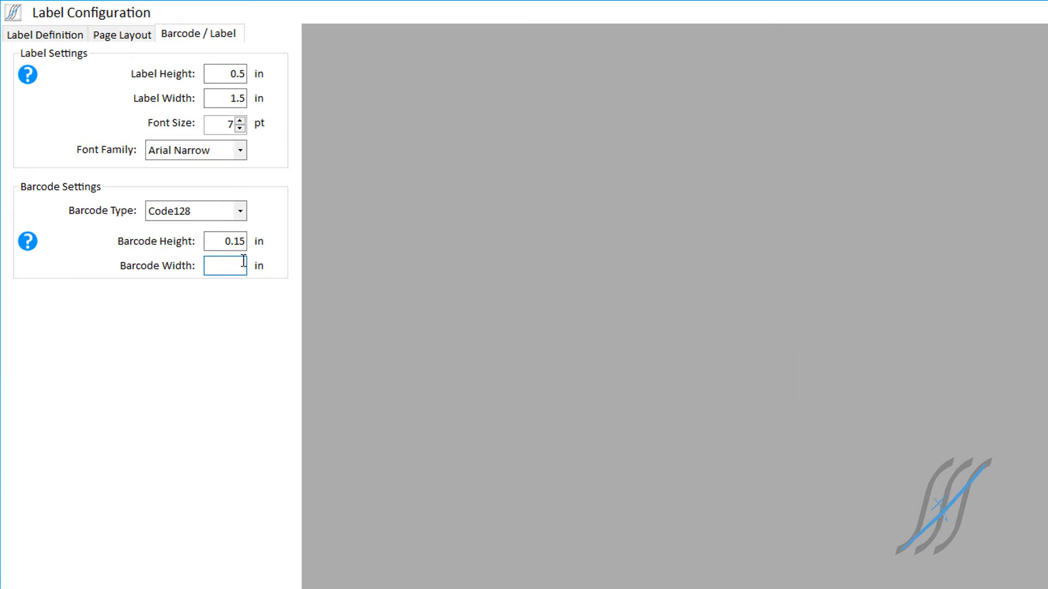
click(130, 36)
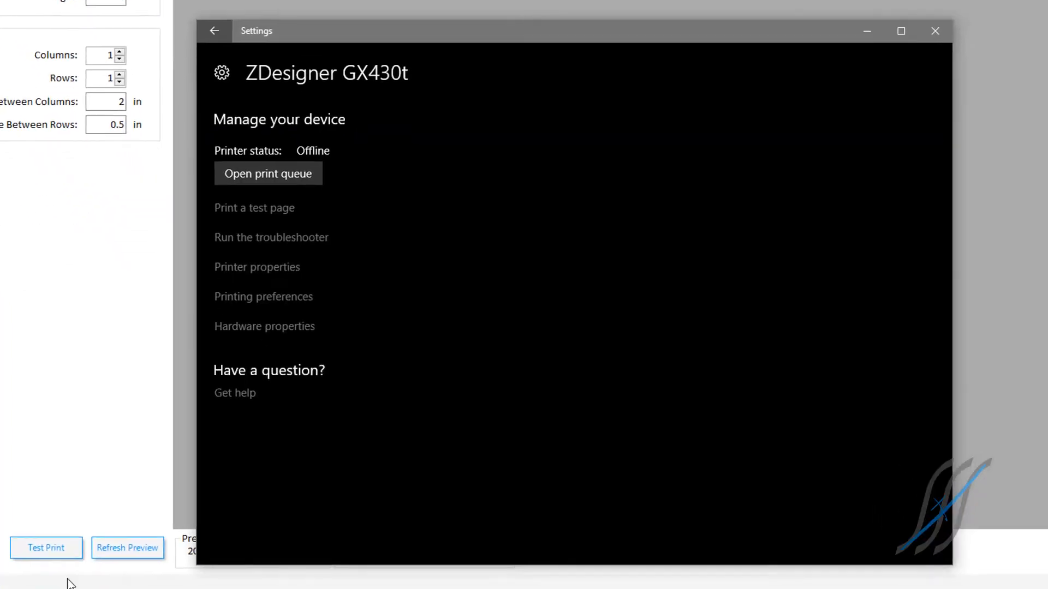
Step: Switch to the ZDesigner GX430t printing preferences in Windows, set the paper width to 2.00 in and height to 1.00 in, and apply them
click(264, 298)
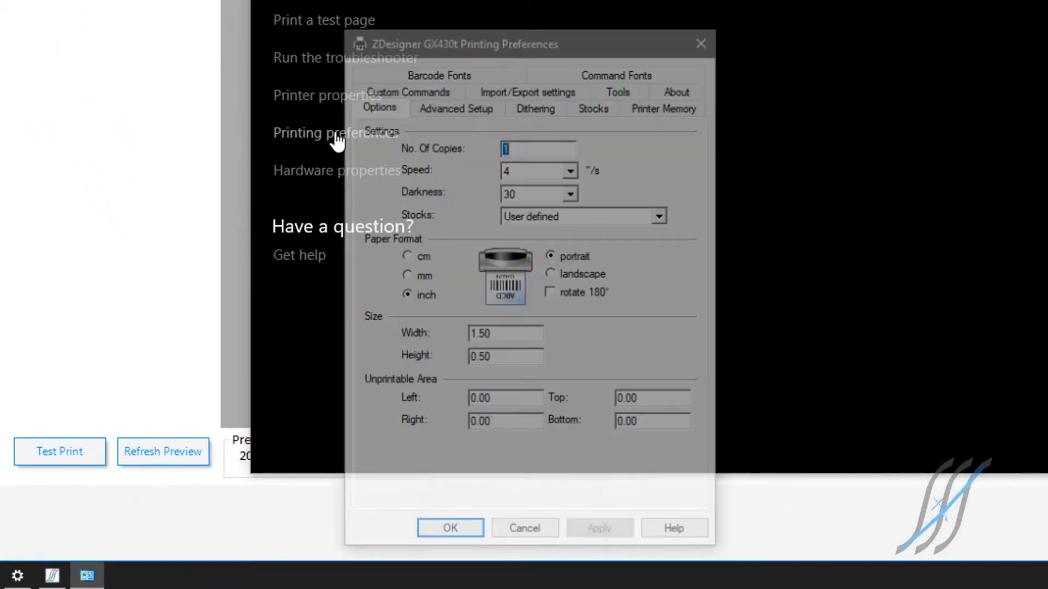
click(393, 456)
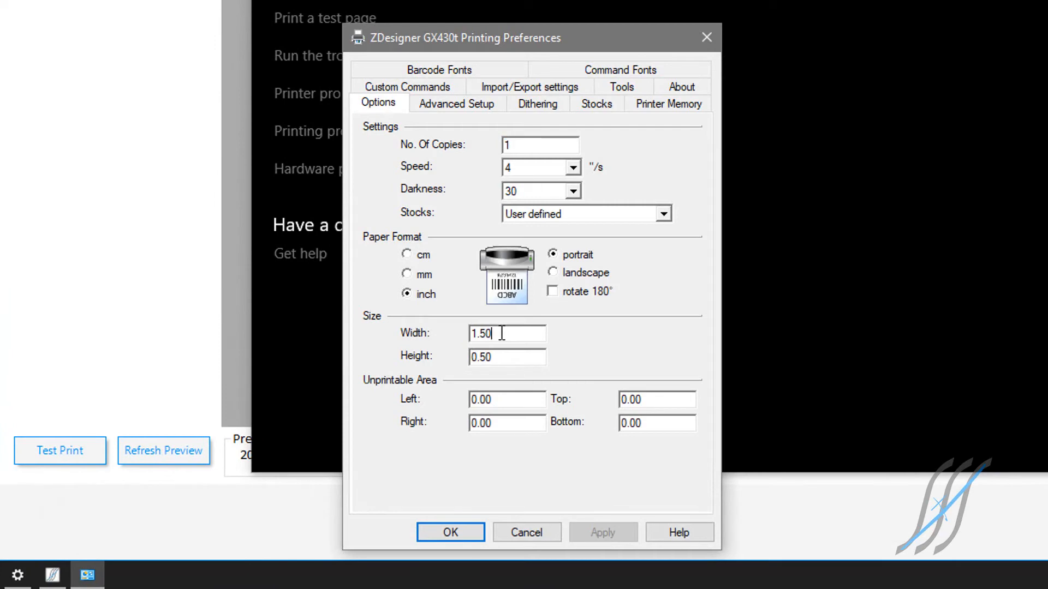
drag(502, 334, 465, 332)
text(2.00)
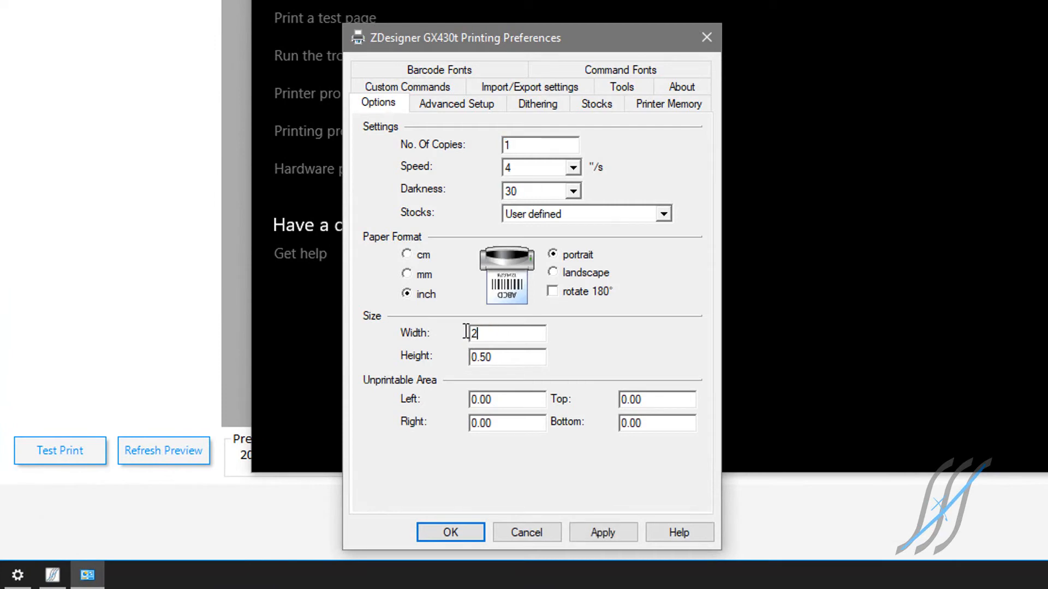
key(Tab)
text(1.2)
text(00)
click(592, 532)
click(464, 533)
Step: Back in the label configuration, refresh the preview and set the label height to 1.0 in and the label width to 2.0 in
click(93, 445)
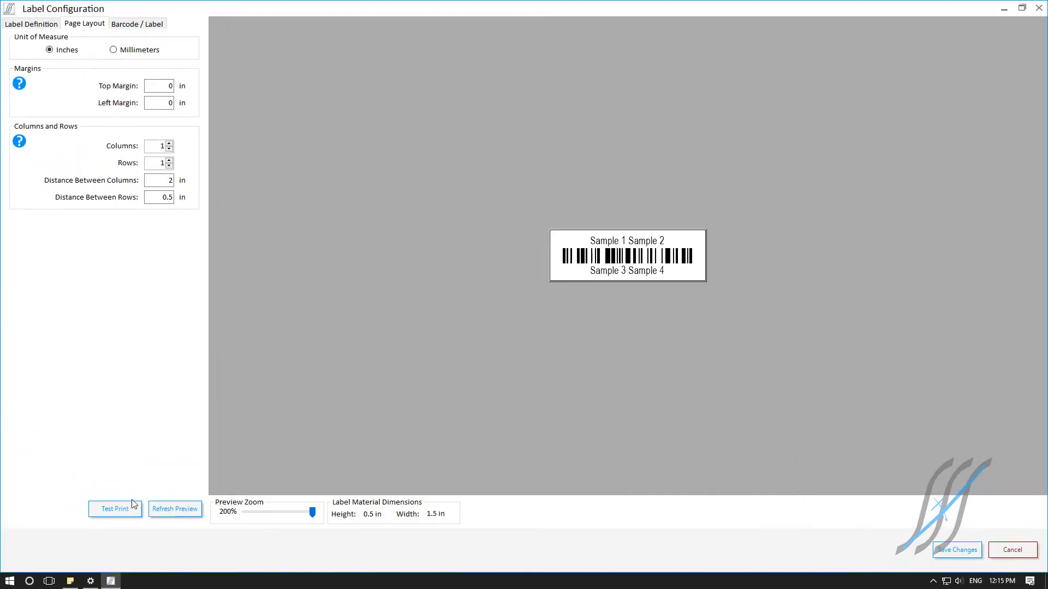
click(161, 508)
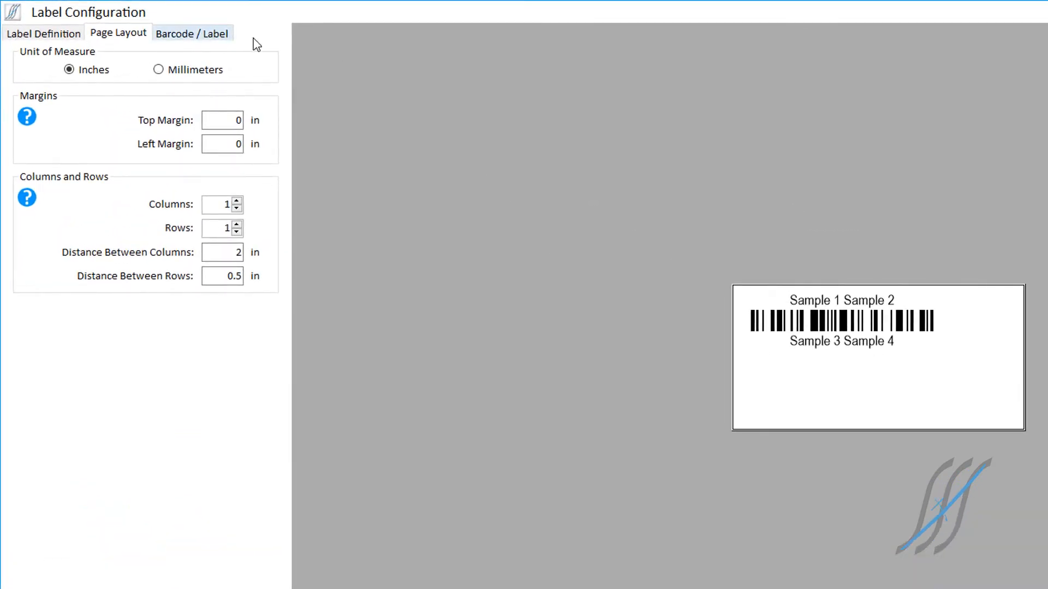
click(189, 35)
drag(237, 72, 208, 72)
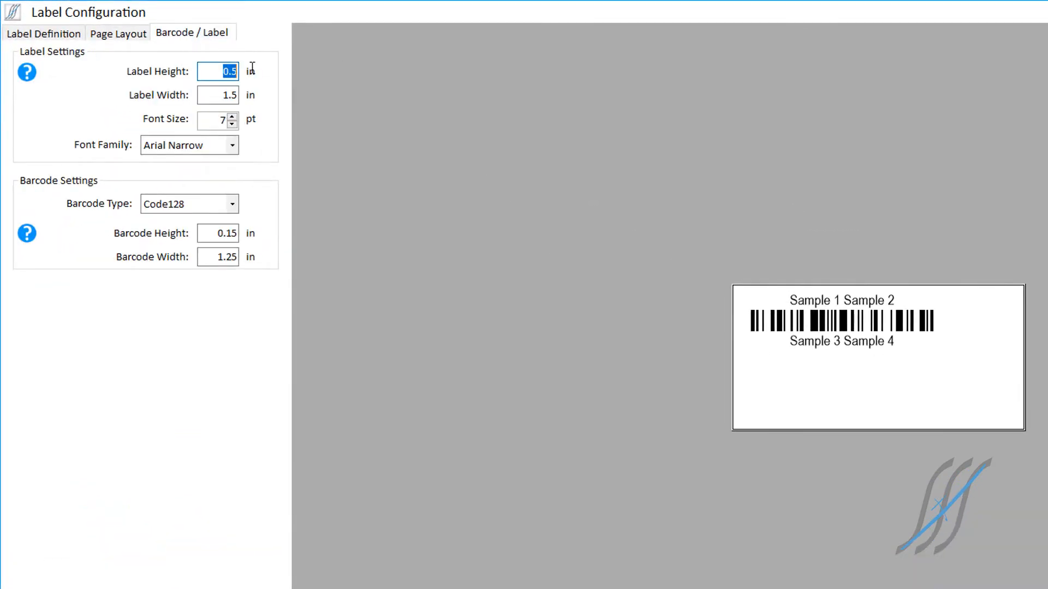
text(1.0)
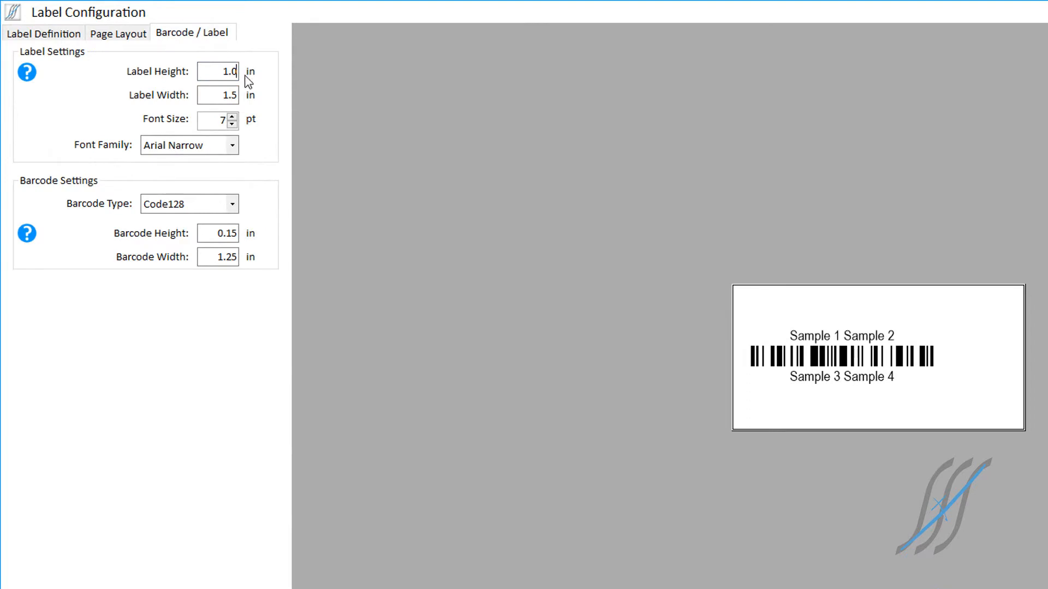
key(Tab)
text(2.0)
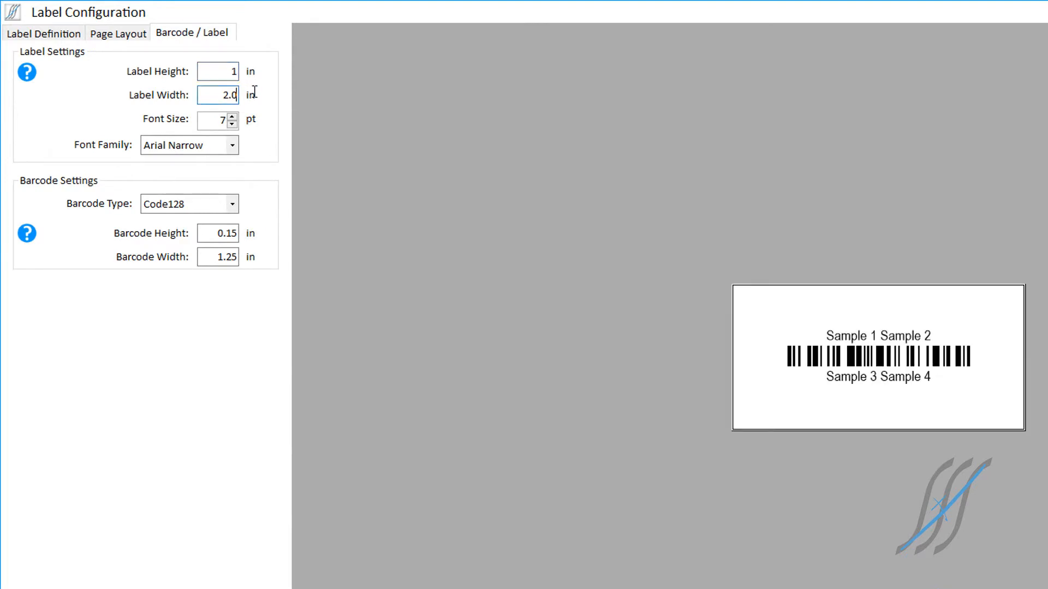
Step: Set the barcode height to 0.25 in and the barcode width to 1.75 in
double_click(218, 231)
text(.)
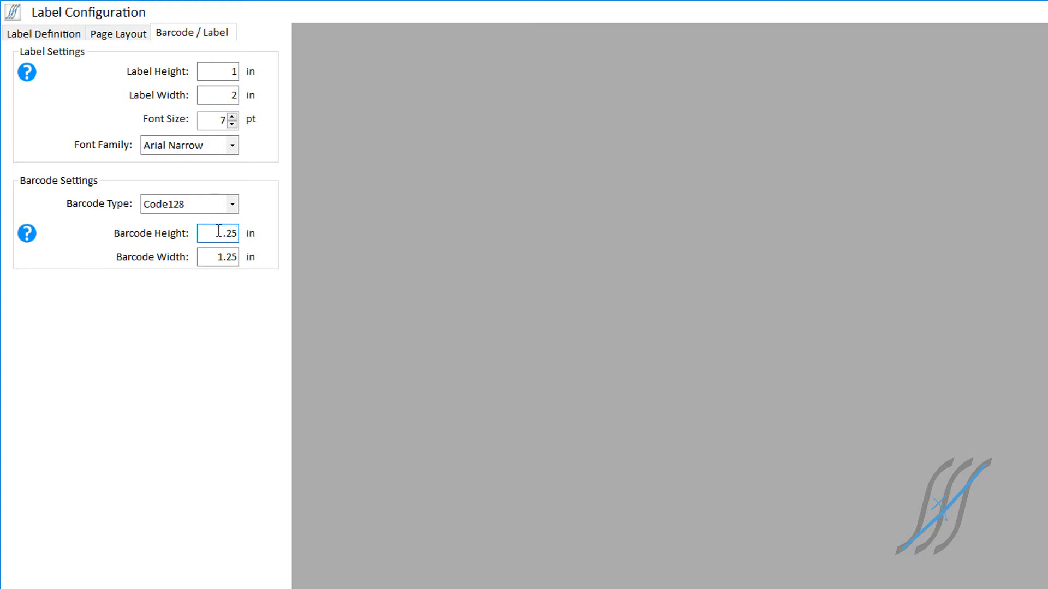
key(Tab)
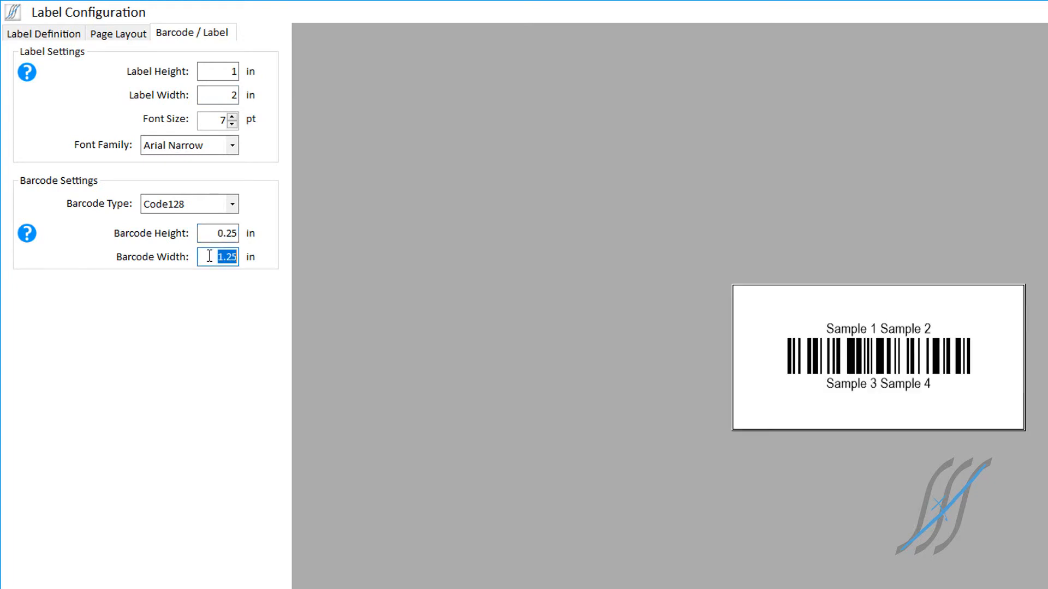
text(1)
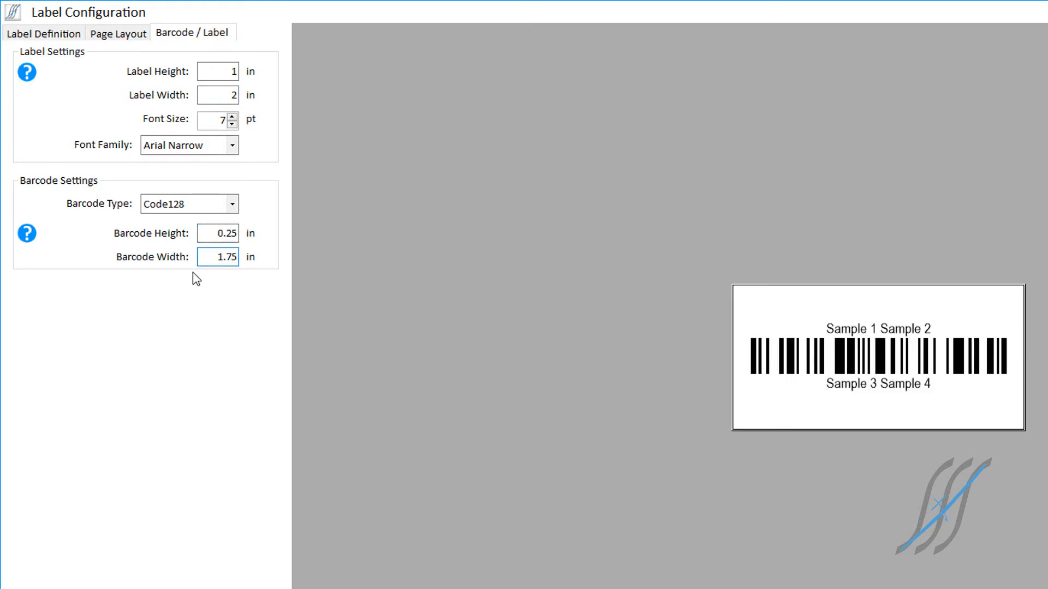
Step: Increase the label font size to 10 pt and save the label configuration changes
click(232, 116)
click(232, 116)
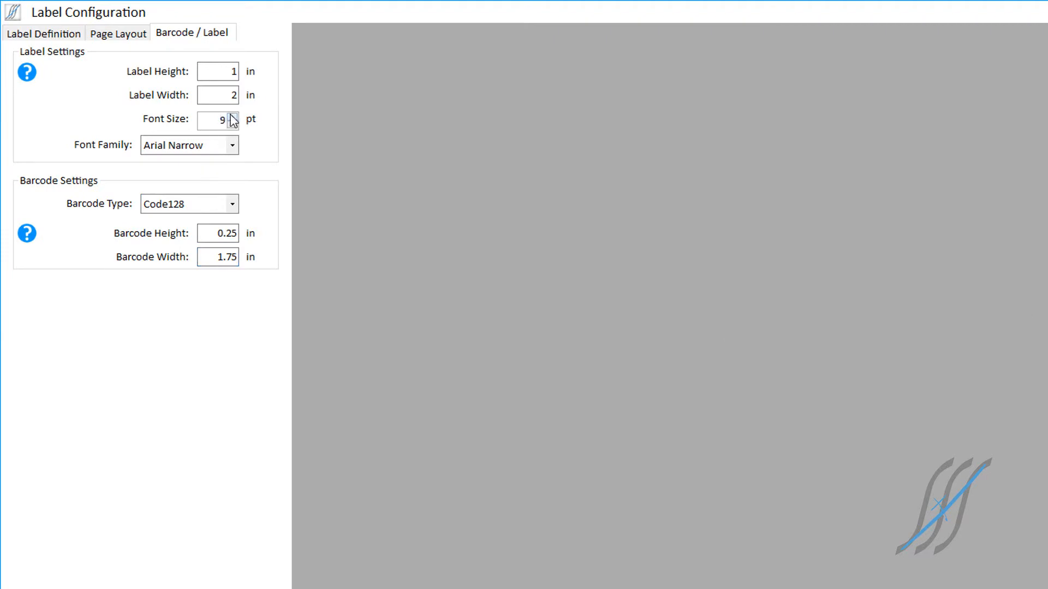
click(232, 116)
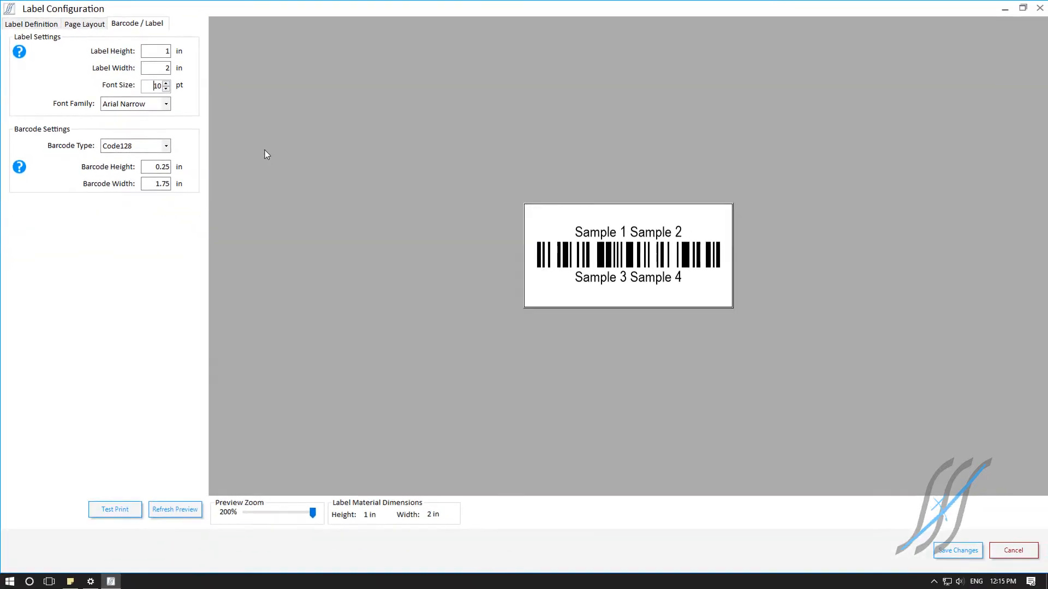
click(956, 550)
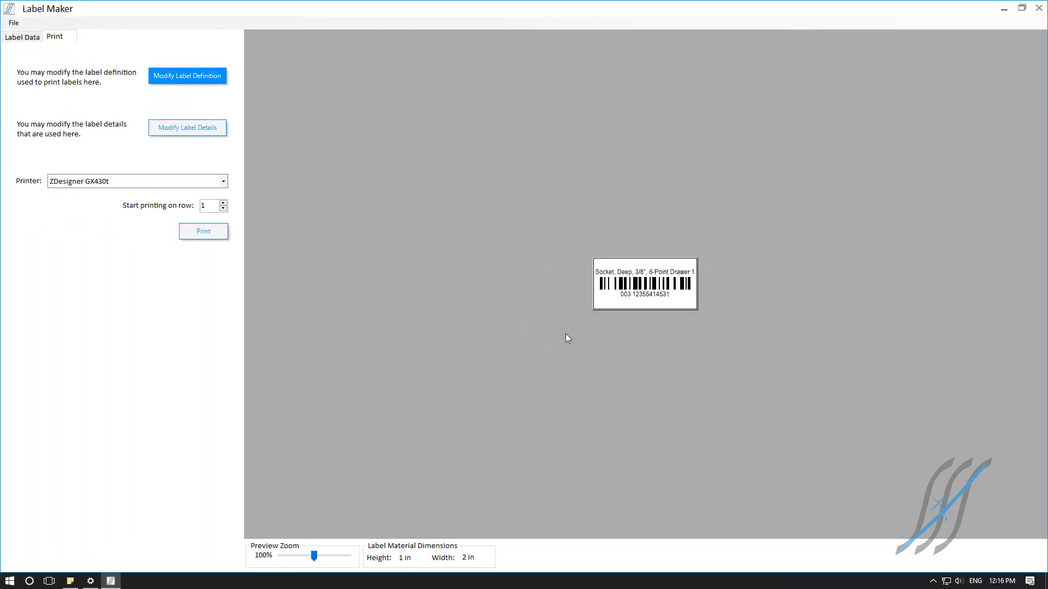
Step: Choose SHARP MX-2640N PCL6 as the printer for the labels
drag(315, 558, 345, 559)
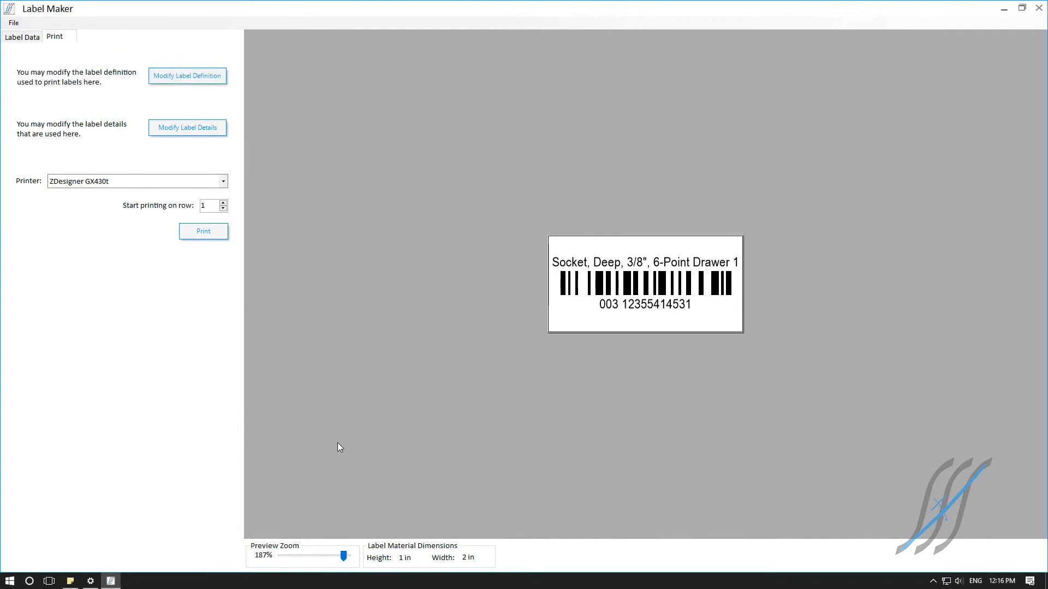
click(458, 320)
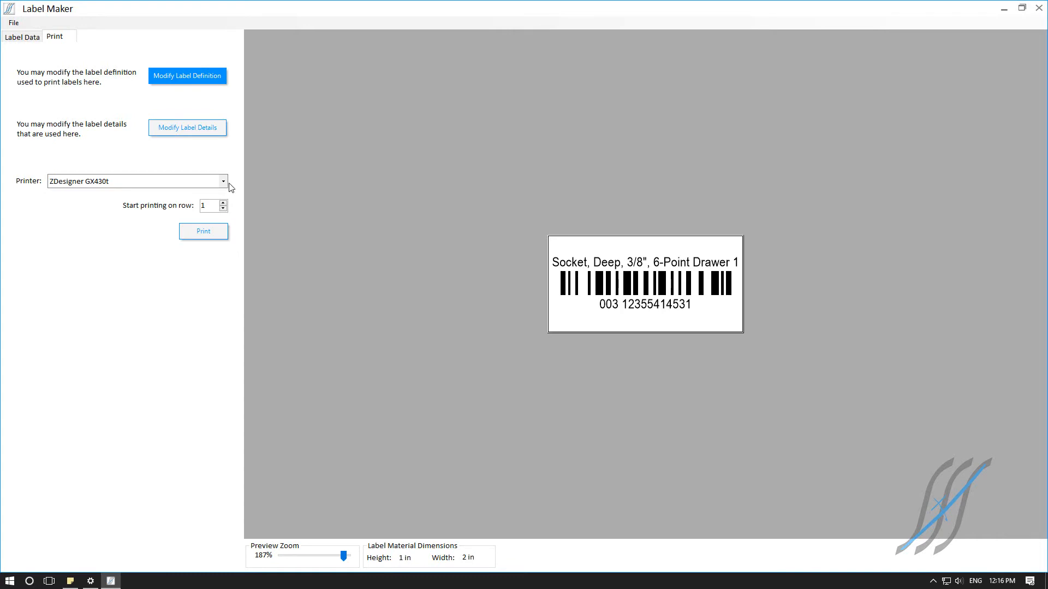
click(223, 182)
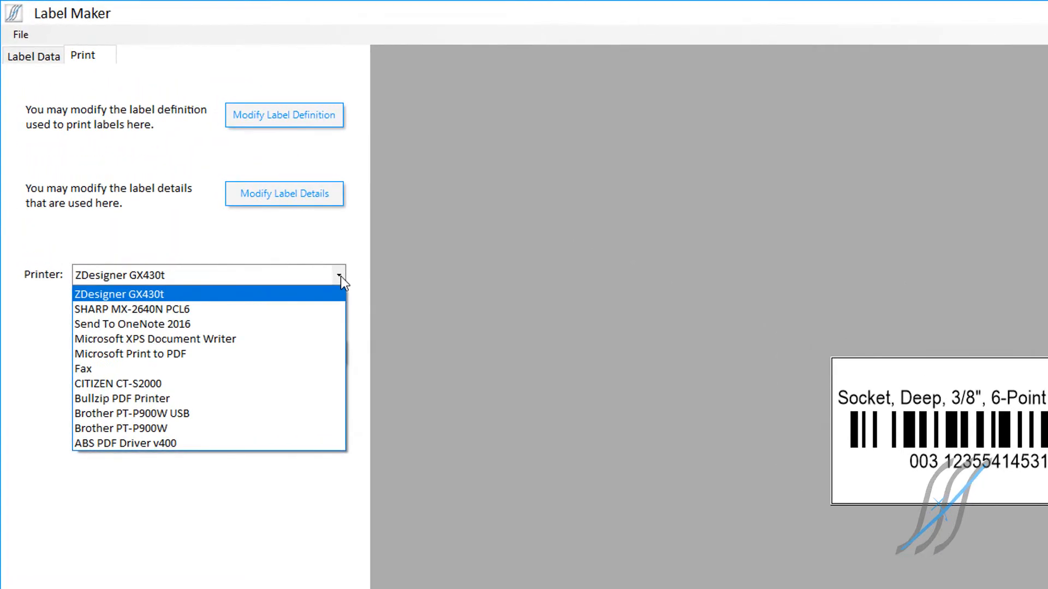
click(299, 310)
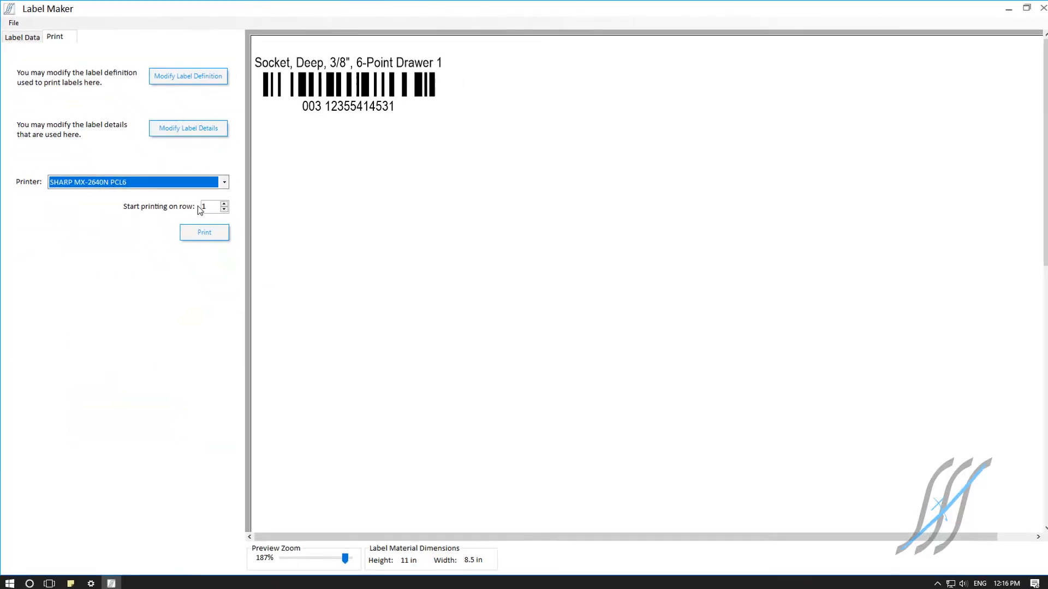
drag(343, 557, 315, 565)
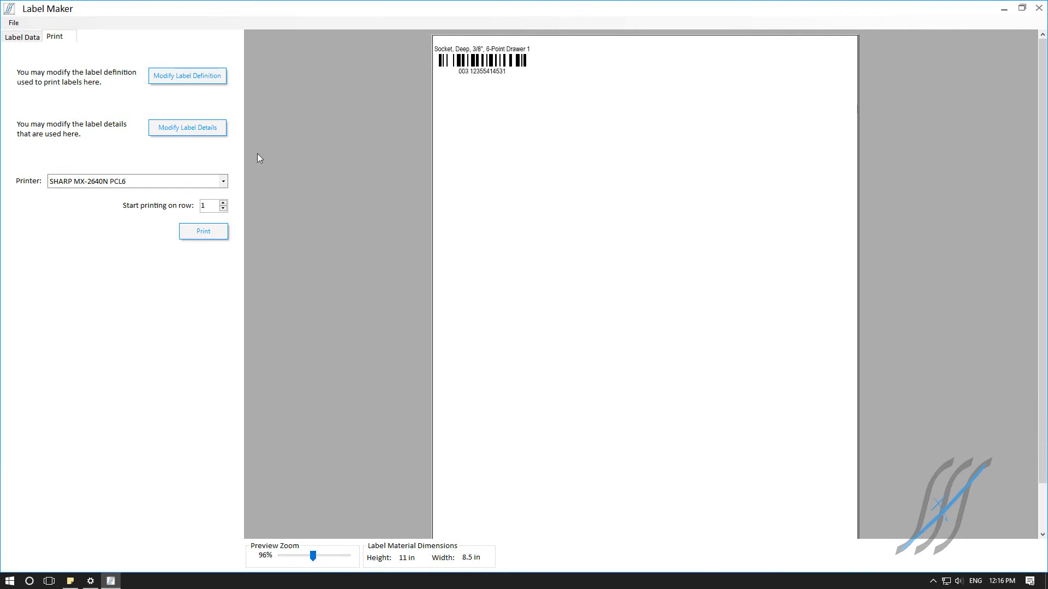
Step: In the label definition's page layout, set both the top margin and the left margin to 0.25 in
click(186, 78)
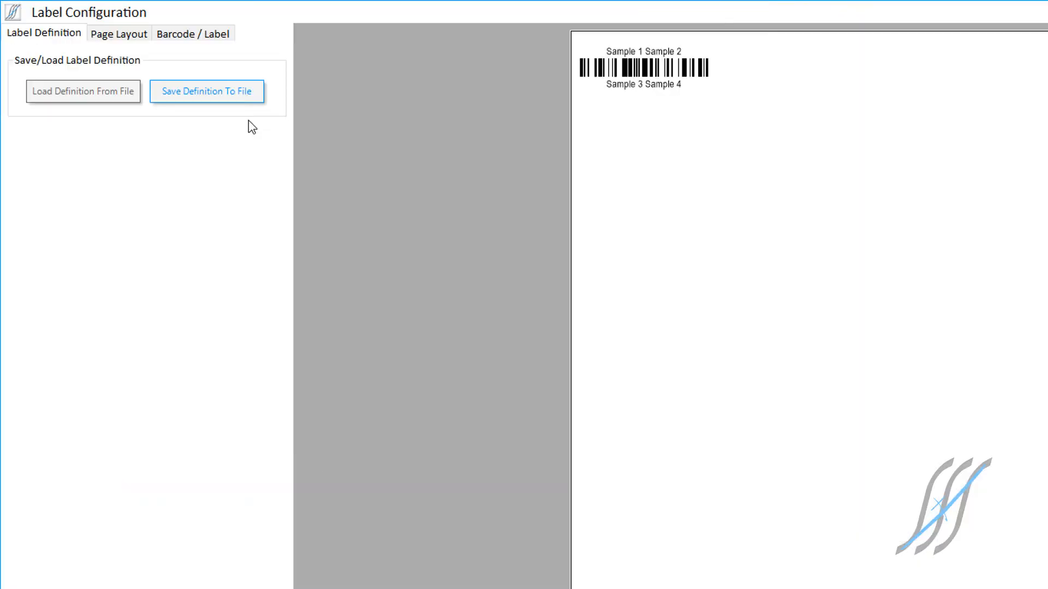
click(139, 34)
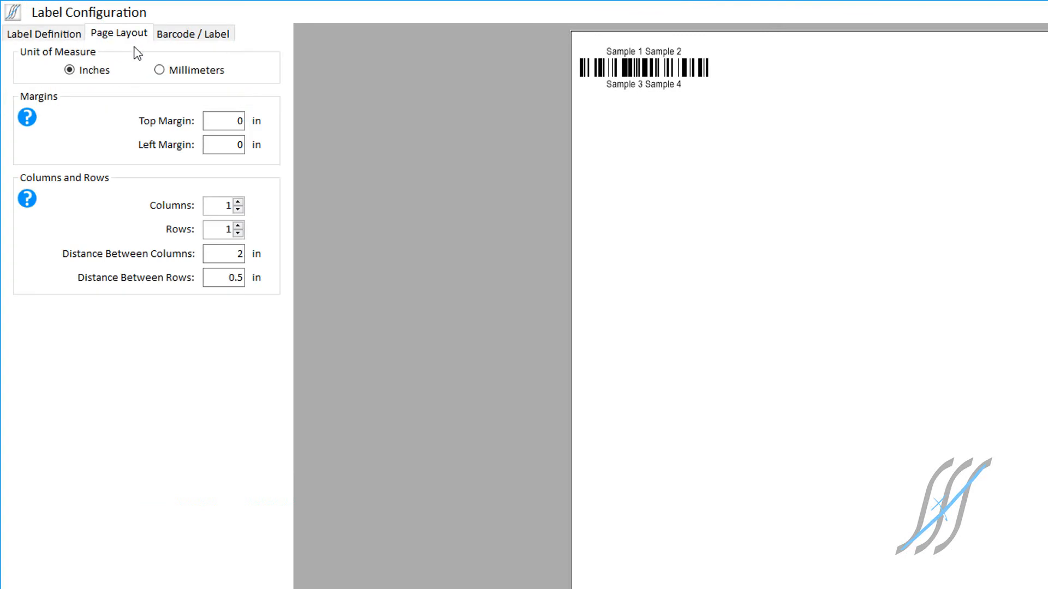
double_click(225, 125)
text(.25)
key(Tab)
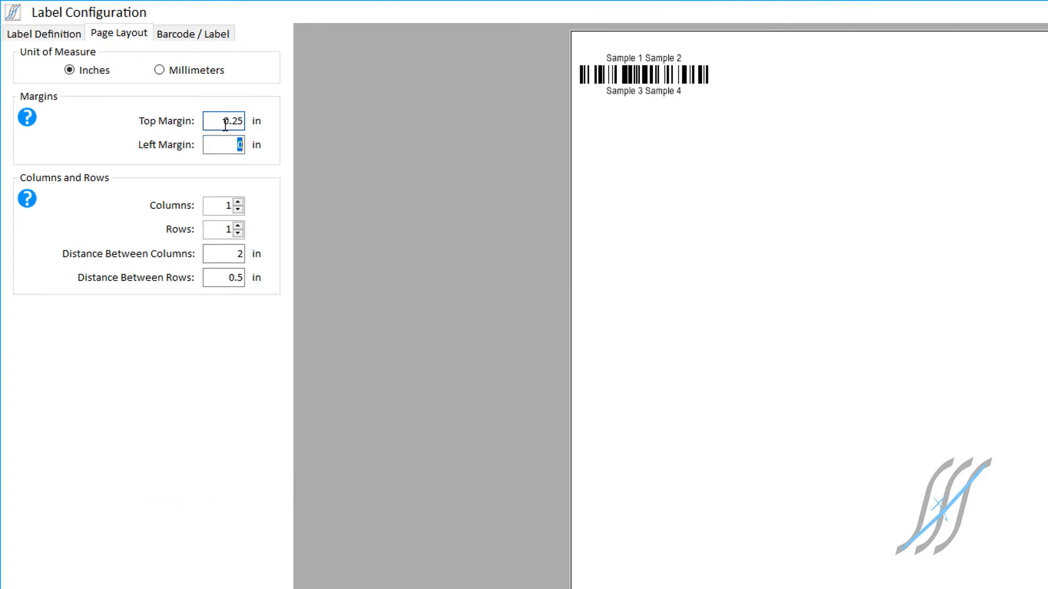
text(.25)
key(Tab)
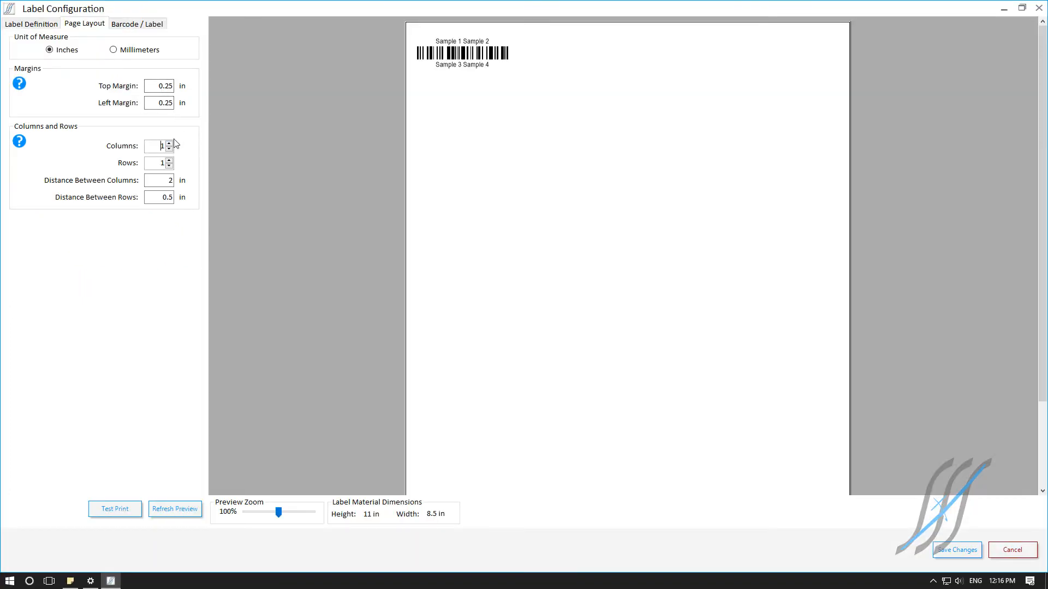
Step: Set the page layout to 3 columns and 7 rows of labels
click(170, 143)
click(170, 143)
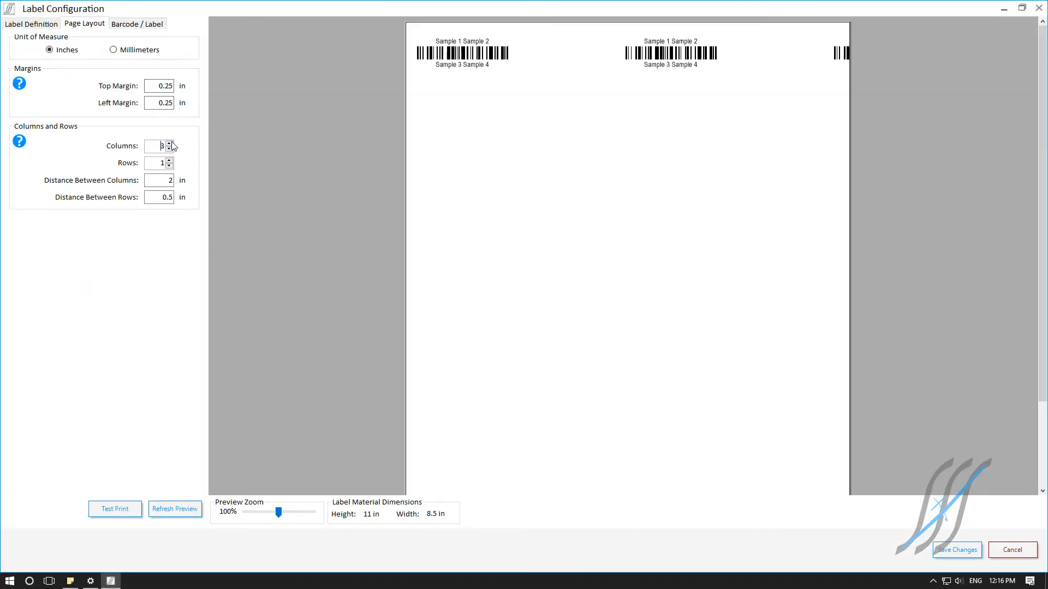
click(170, 161)
click(169, 161)
click(170, 161)
click(169, 161)
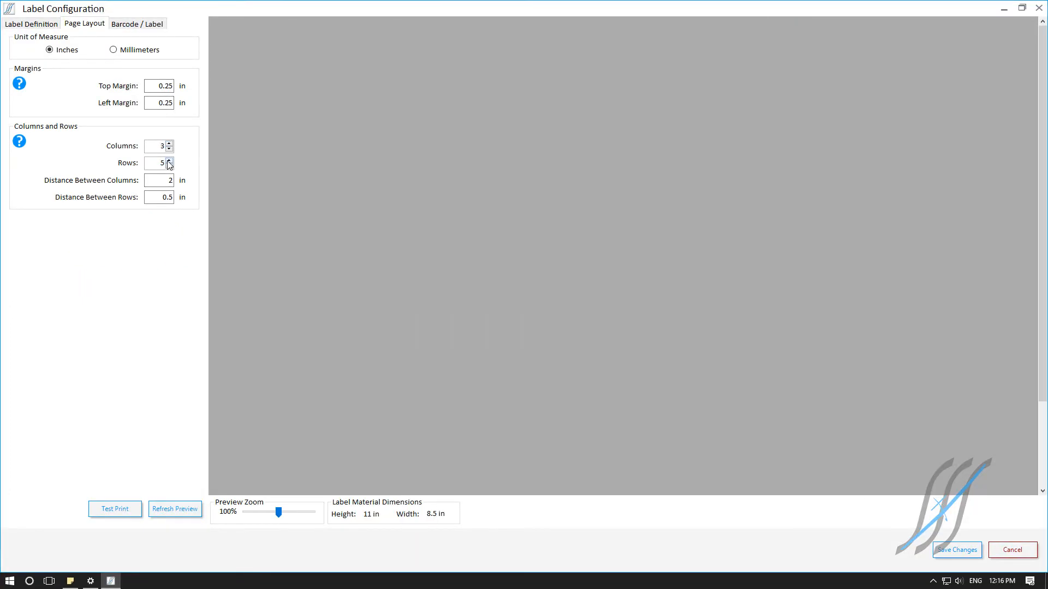
click(170, 161)
click(169, 161)
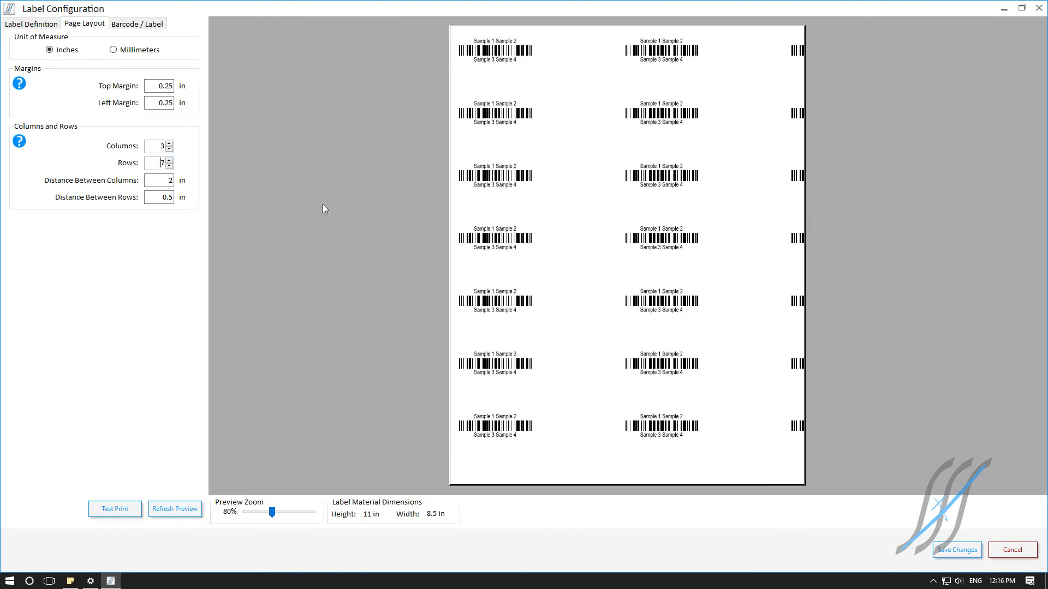
Step: Set the distance between columns to 1 in and show the barcode and label settings
click(158, 180)
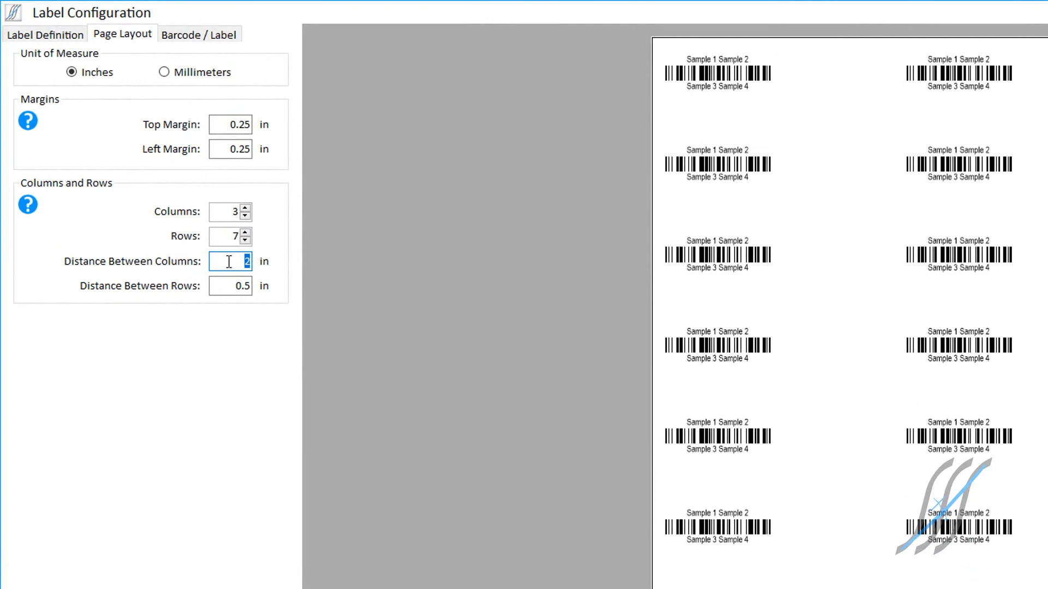
text(1)
key(Tab)
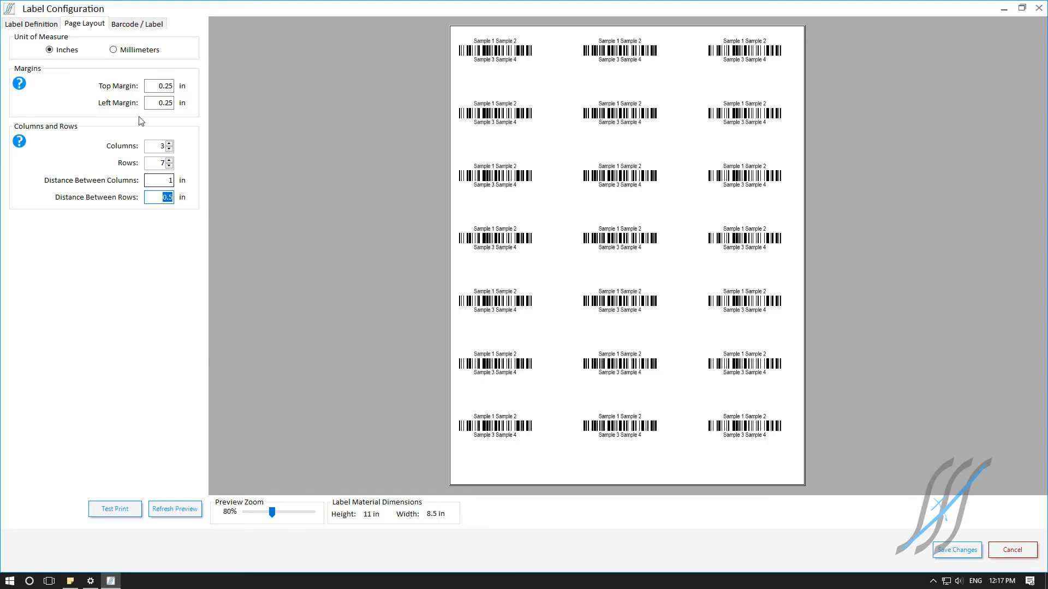
click(192, 35)
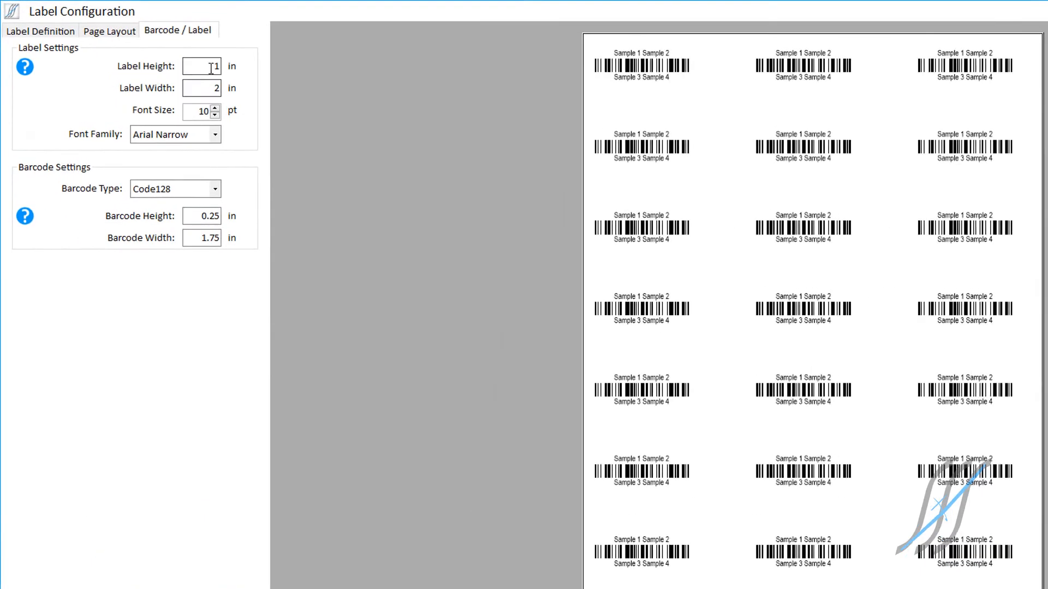
Step: Set the label width to 2.5 in and the distance between columns to 0.5 in, and save the configuration changes
click(165, 51)
click(213, 88)
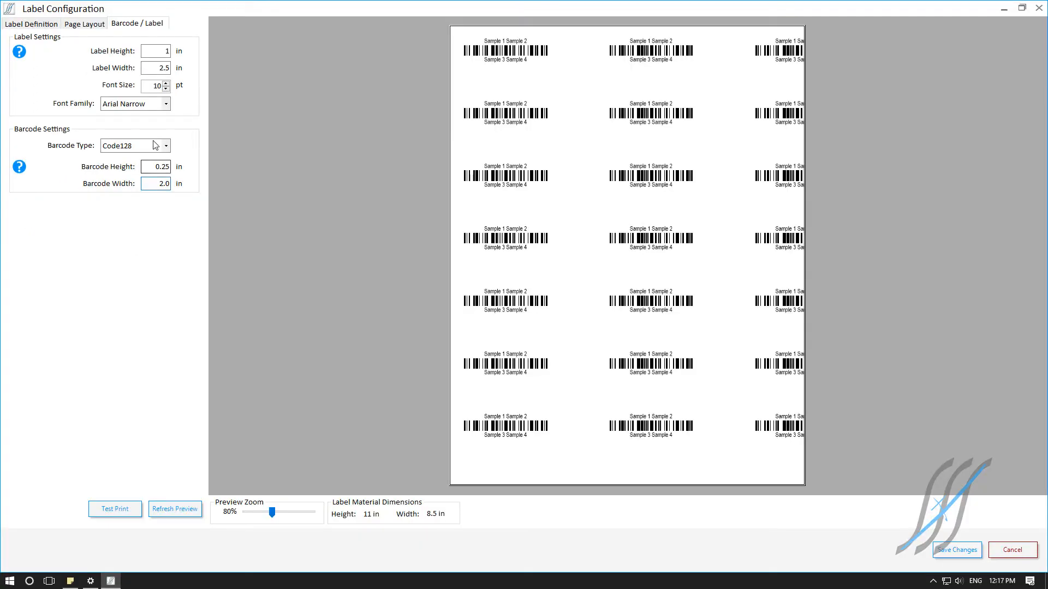
click(84, 24)
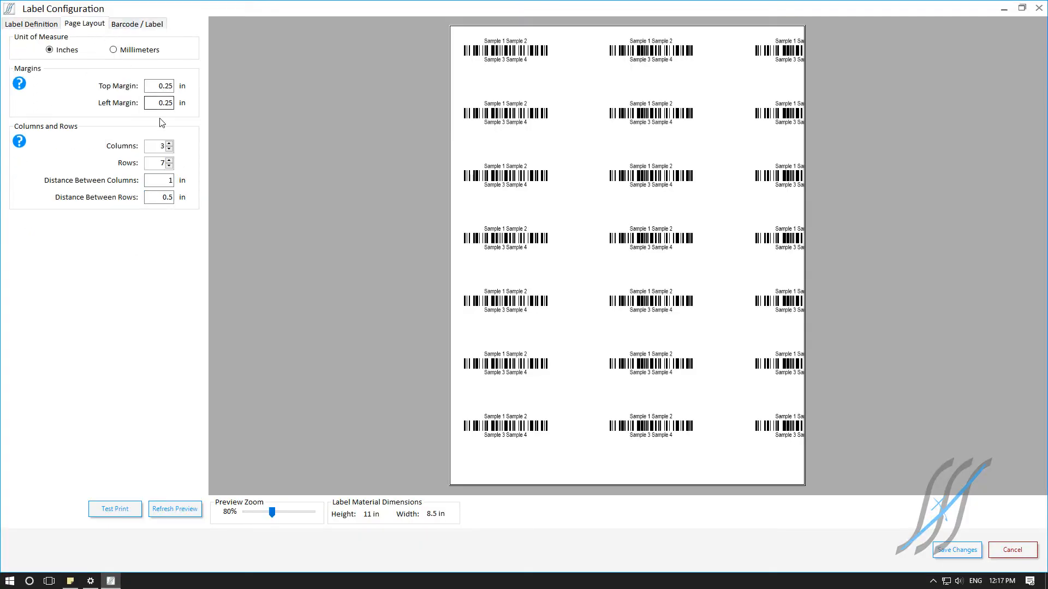
click(165, 181)
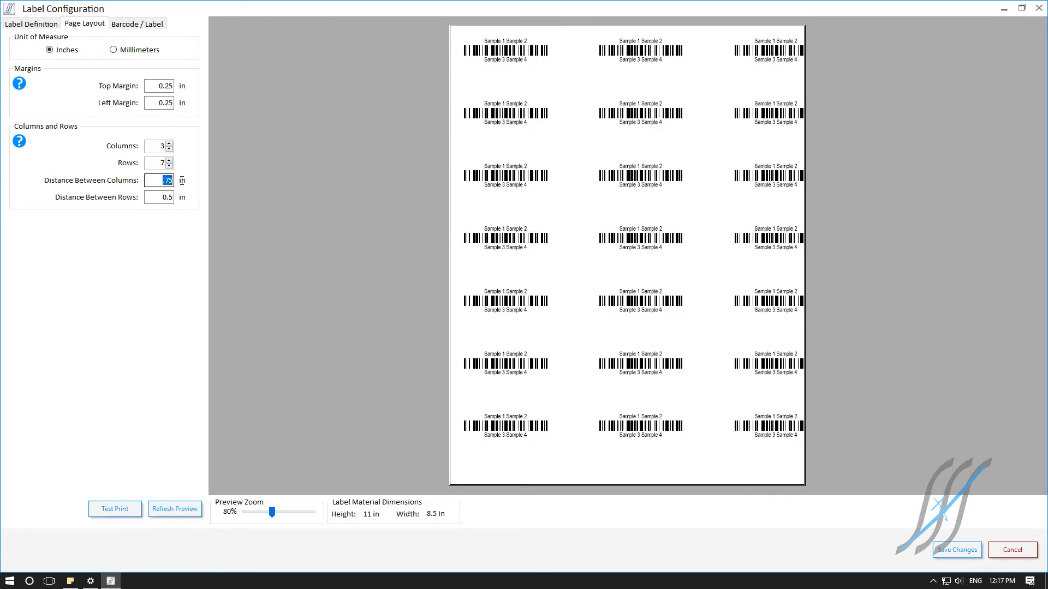
text(.5)
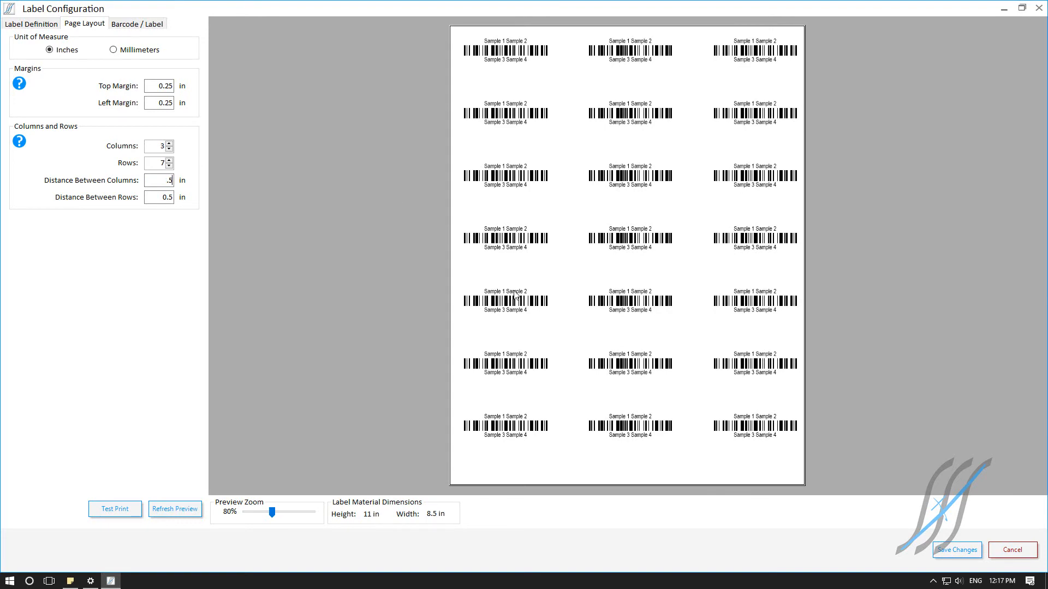
click(939, 551)
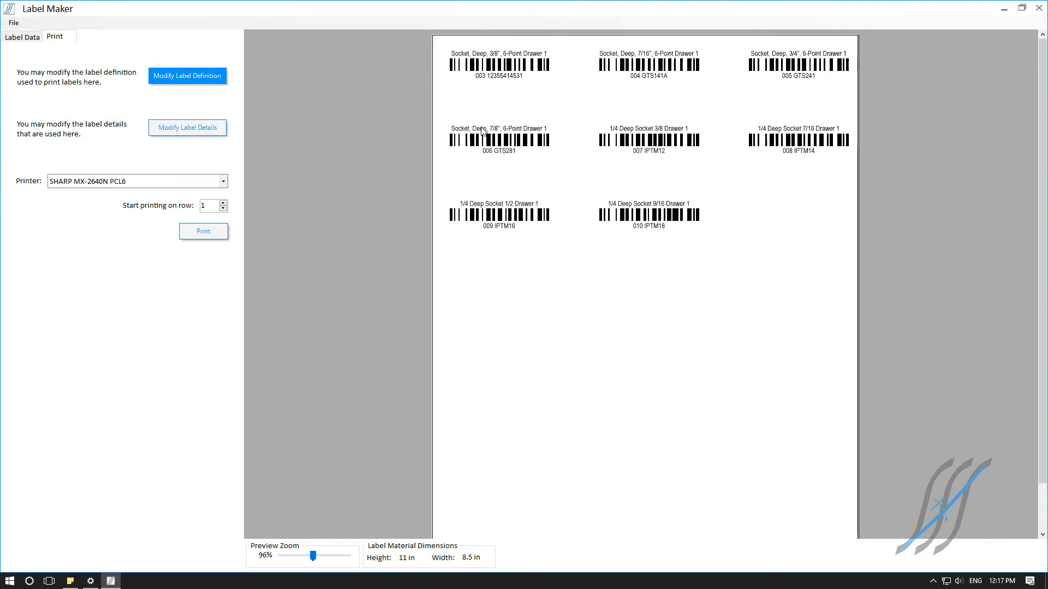
Step: Save the label definition to a file named 3x7 Sheet and apply the configuration changes
click(26, 39)
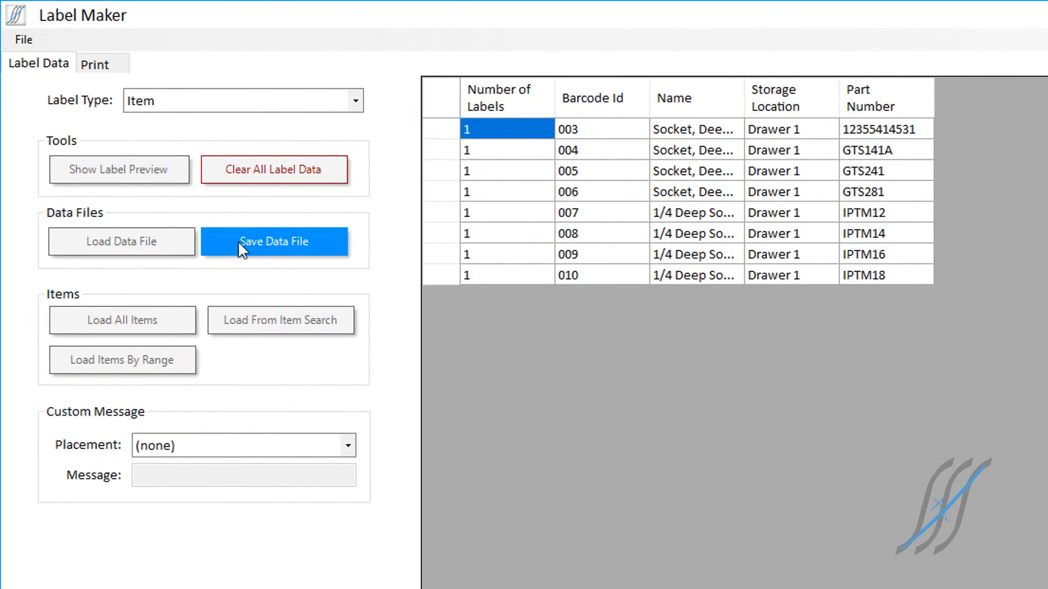
click(115, 68)
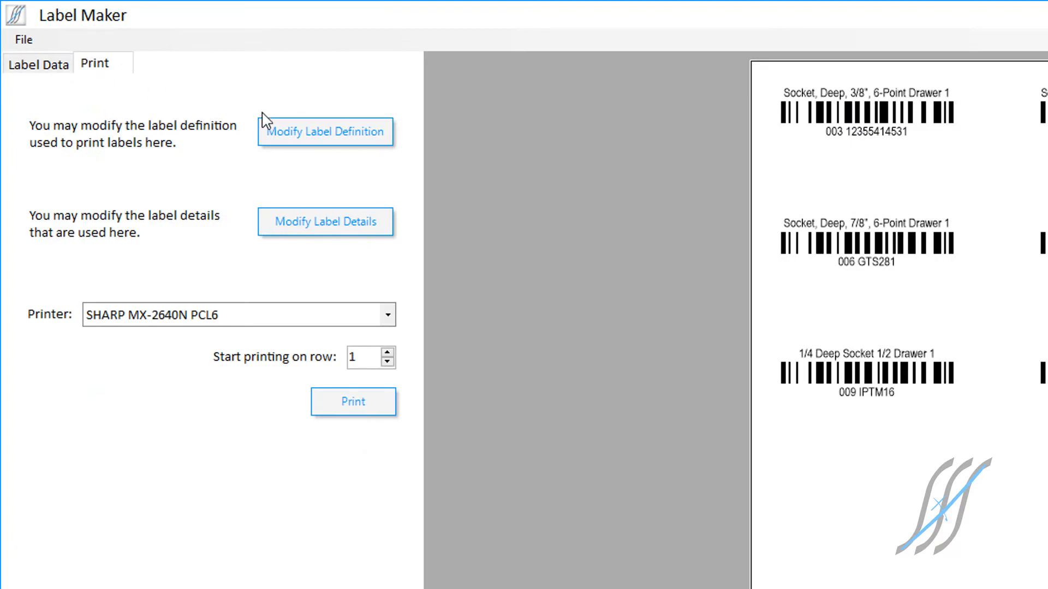
click(294, 137)
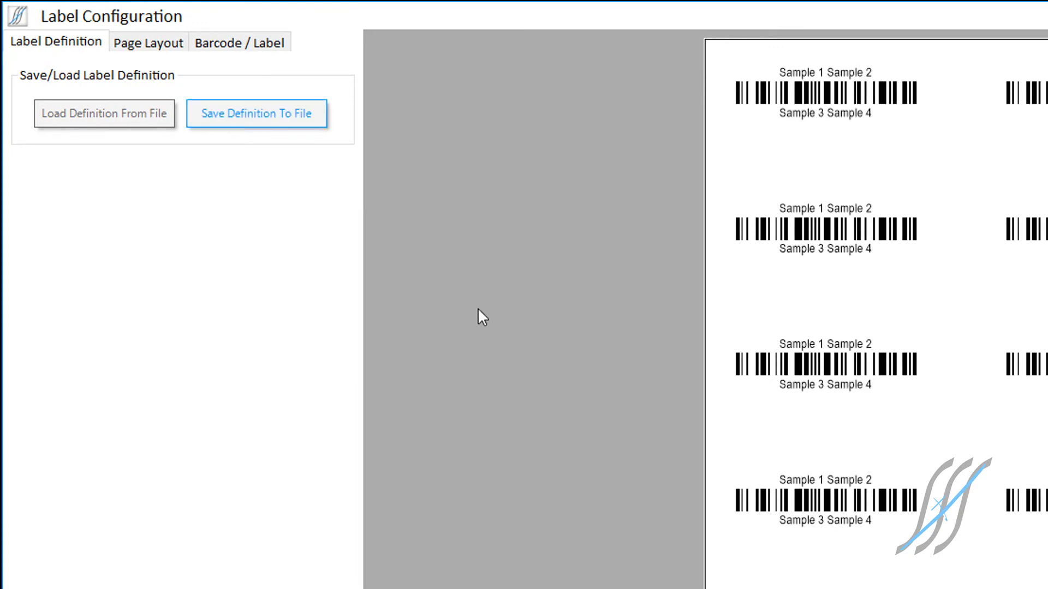
scroll(477, 309, down, 3)
click(257, 114)
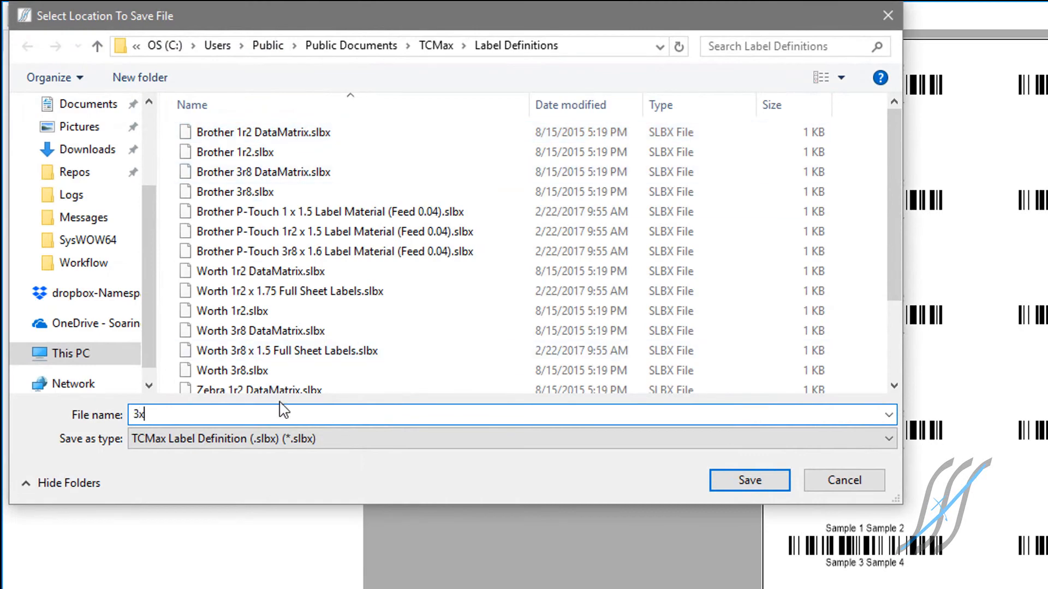
text(3x7 Sheet)
key(Return)
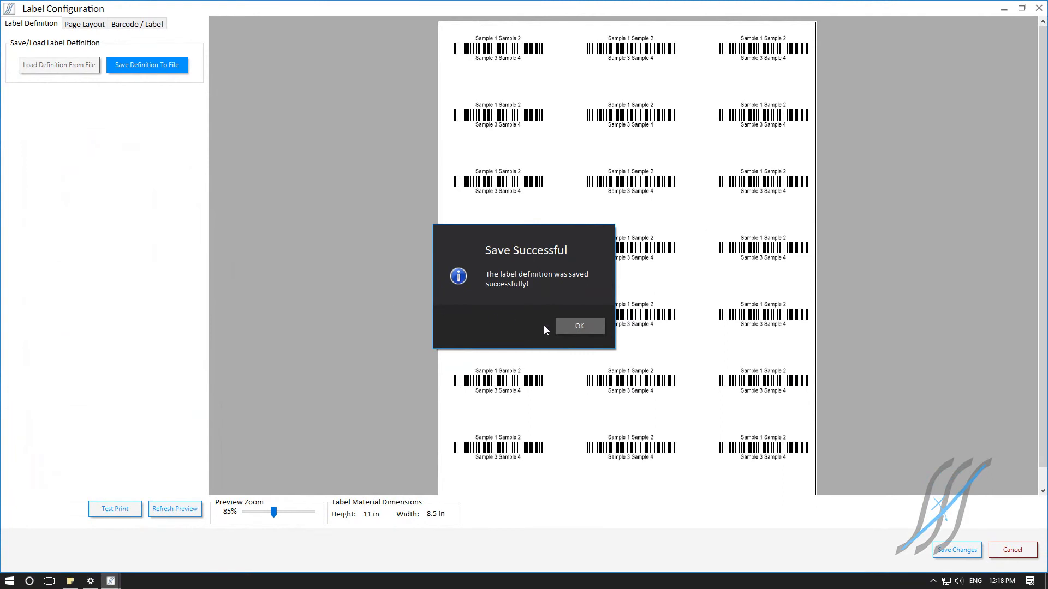
click(559, 325)
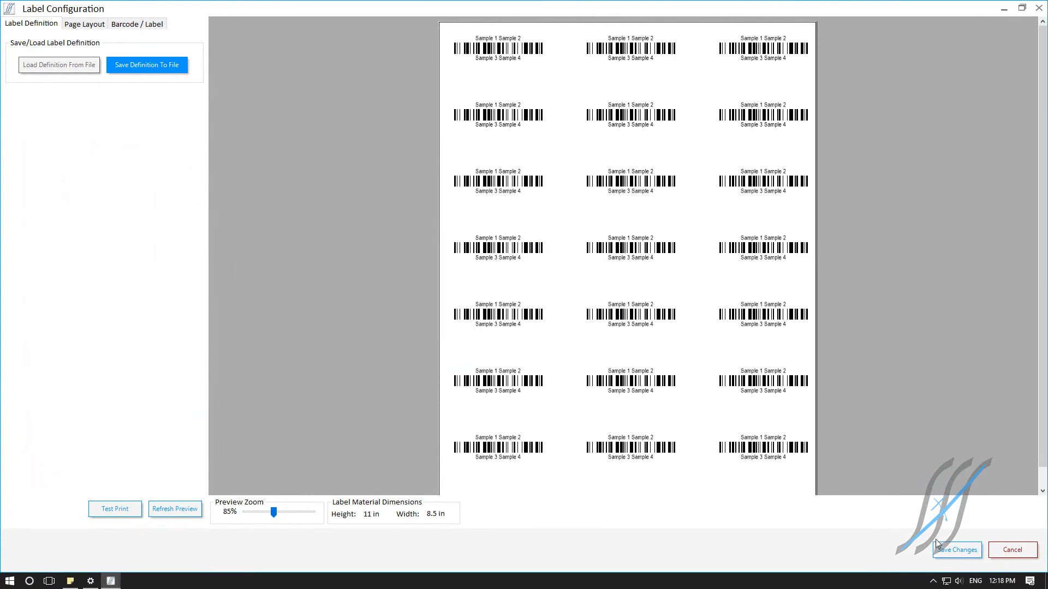
click(955, 550)
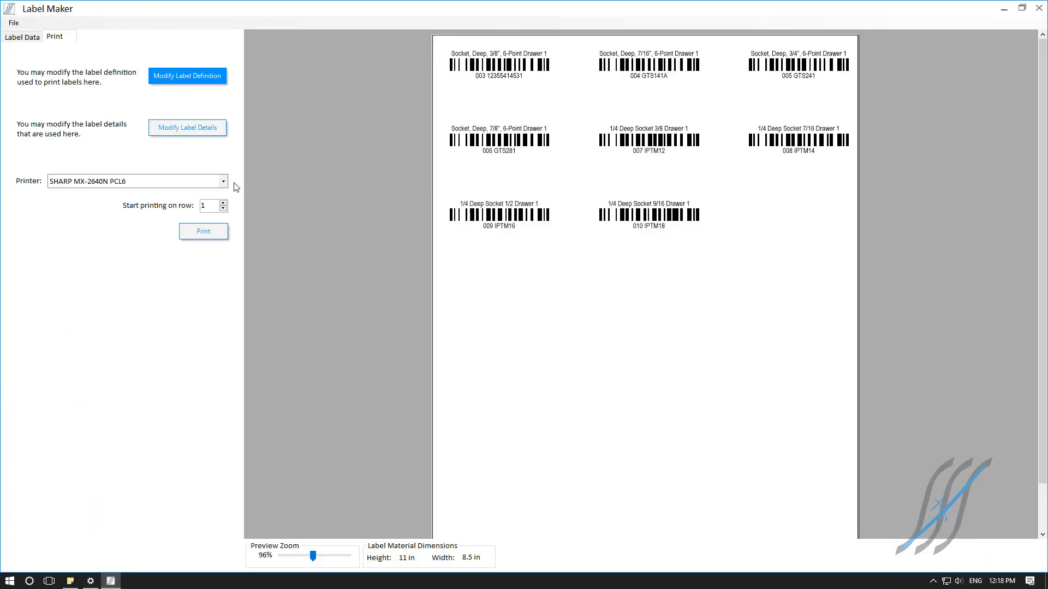
Step: Choose ZDesigner GX430t as the printer and set its label definition's top and left margins to 0 in
click(224, 182)
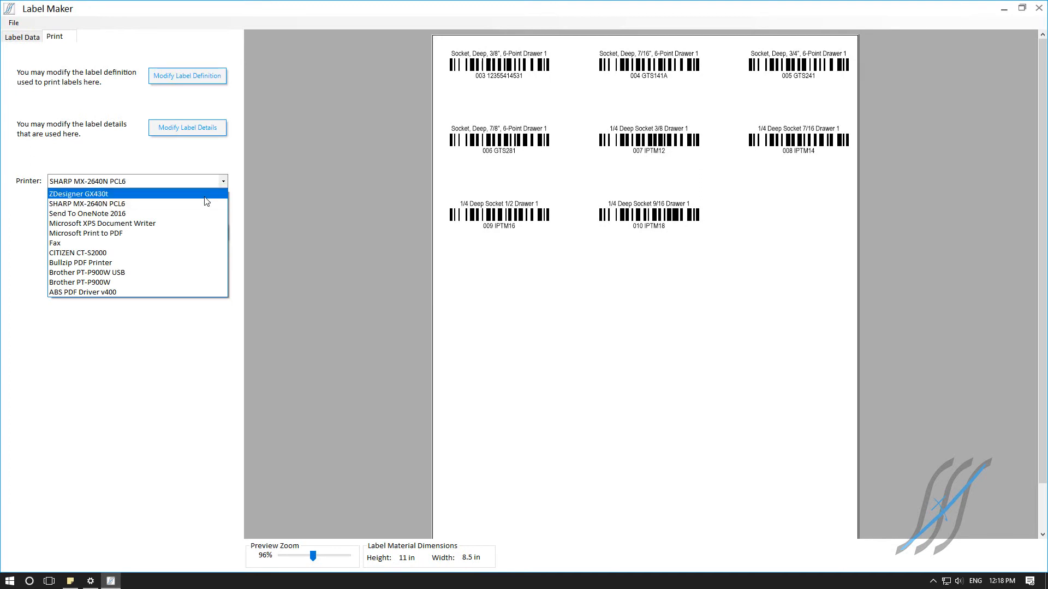
click(145, 195)
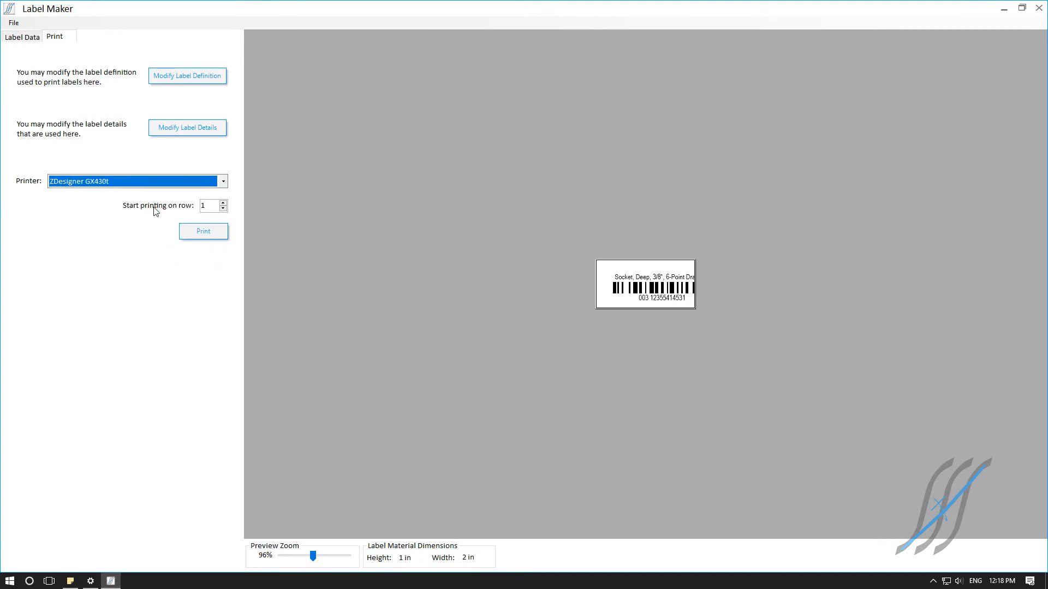
click(185, 77)
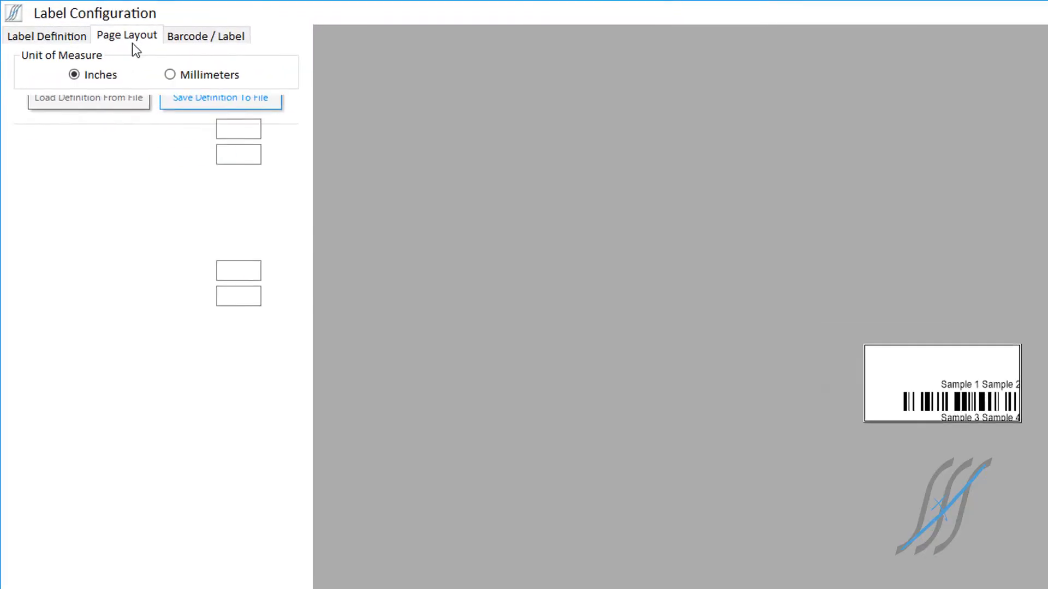
mouse_move(235, 130)
mouse_down()
mouse_move(278, 131)
mouse_move(227, 156)
mouse_up()
text(00)
Step: In the Windows printing preferences, set the ZDesigner GX430t size to 1.50 in wide and 0.50 in high, and return to the barcode and label settings
click(123, 588)
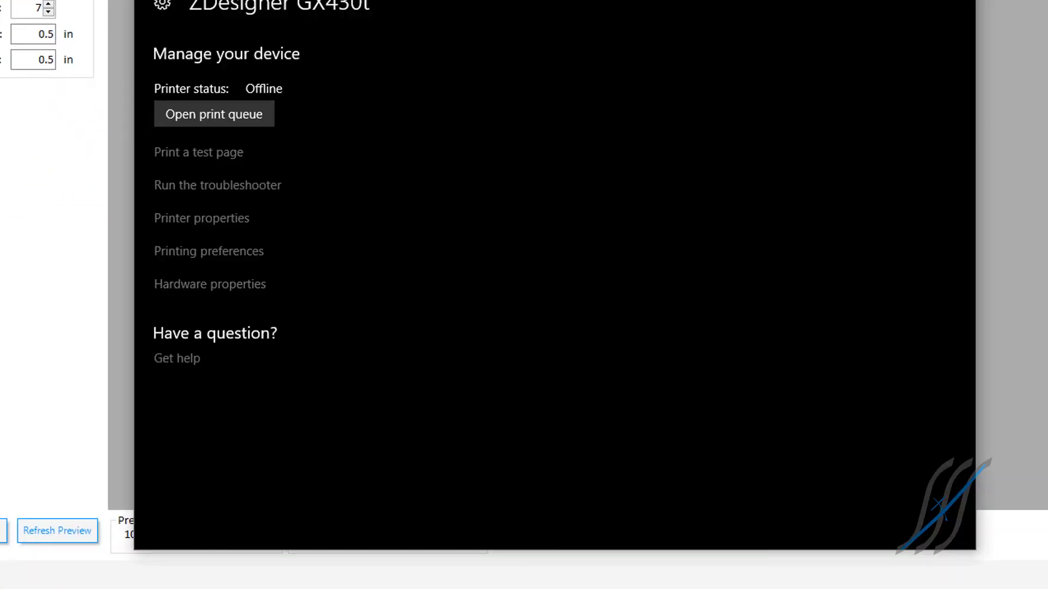
click(187, 252)
drag(328, 428, 269, 428)
text(1.50)
key(Tab)
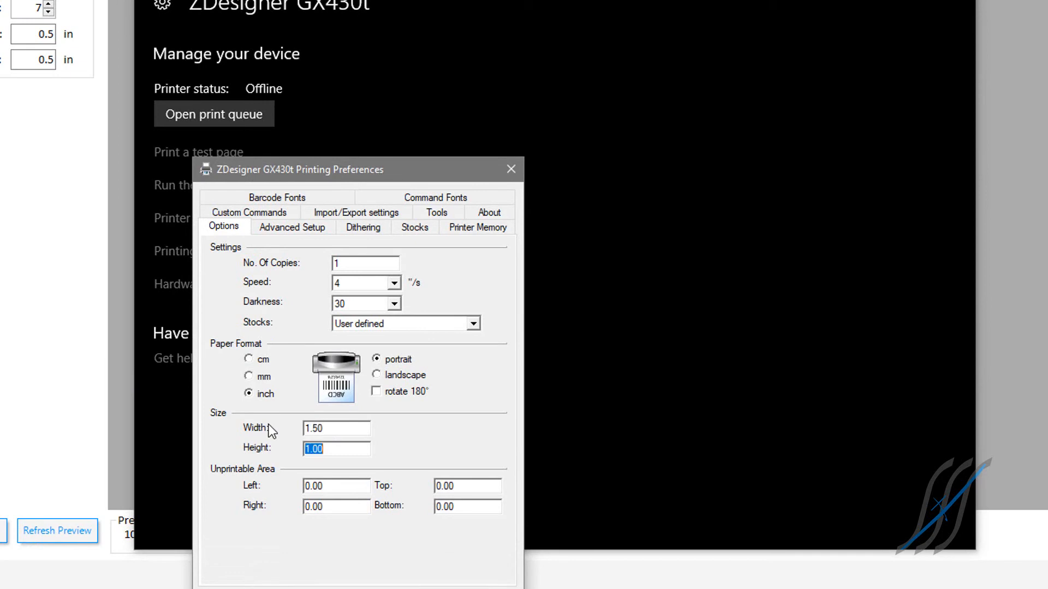
text(0.50)
key(Tab)
key(Return)
click(59, 534)
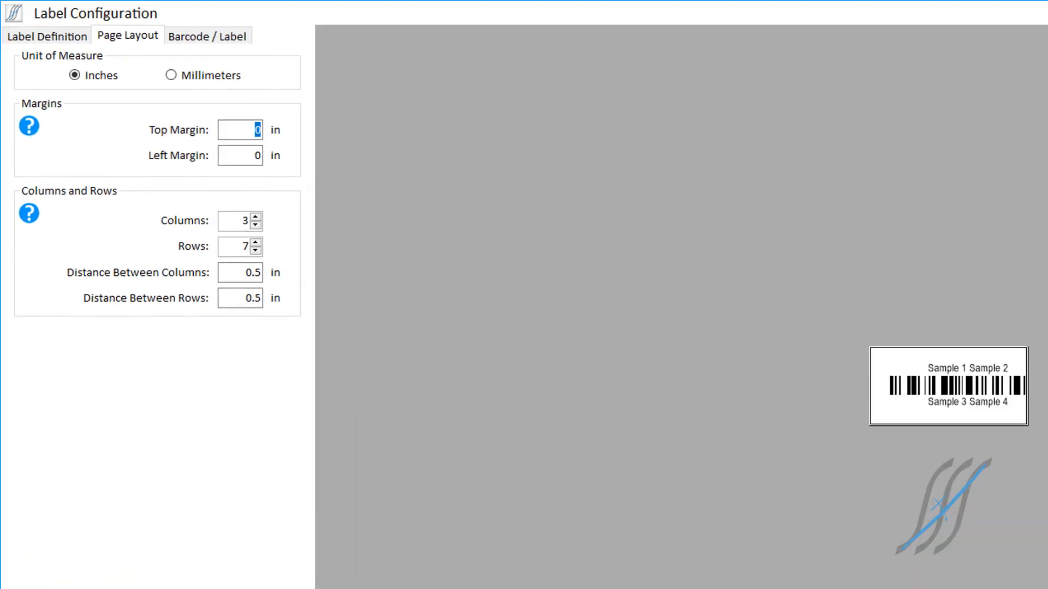
click(186, 42)
Step: Try a label height of 1.5 in with a label width of 0.5 in
drag(226, 78, 349, 82)
text(1.5)
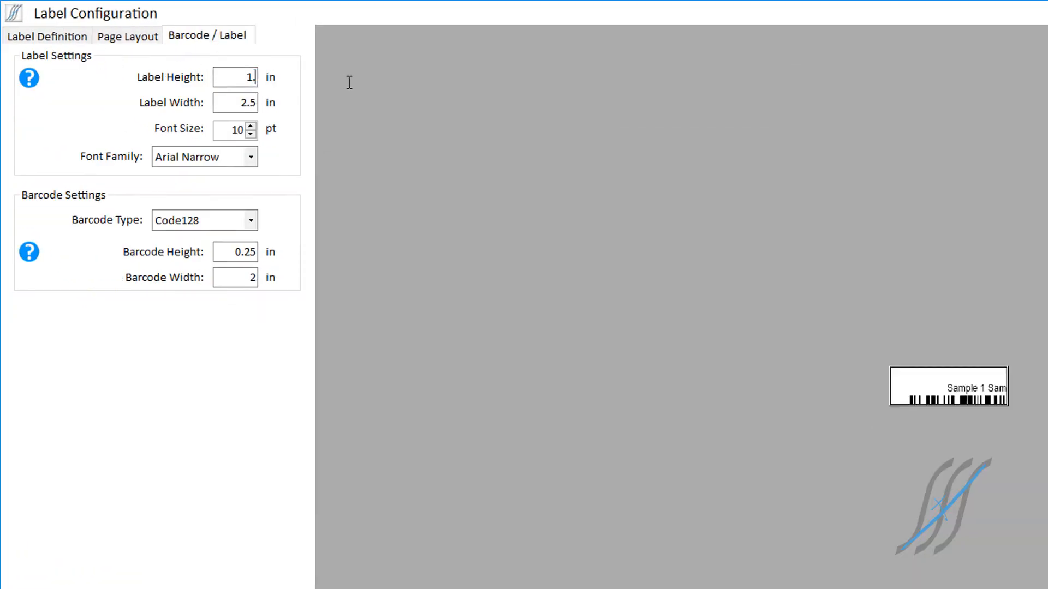
key(Tab)
text(0.5)
key(Tab)
Step: Set the label height to 0.5 in and the label width to 1.5 in
drag(223, 77, 301, 74)
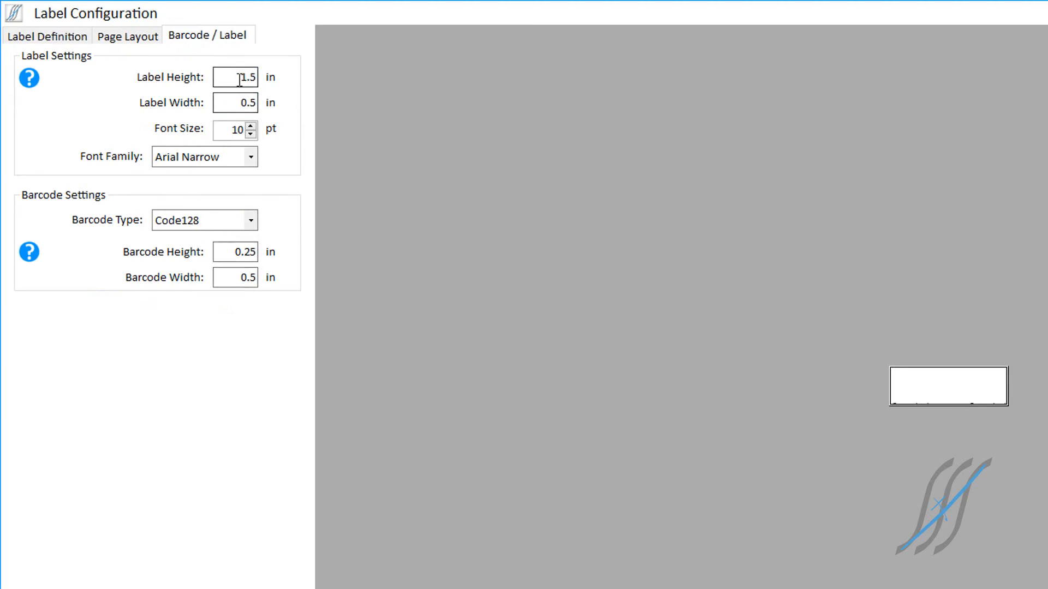
text(.5)
key(Tab)
text(.5)
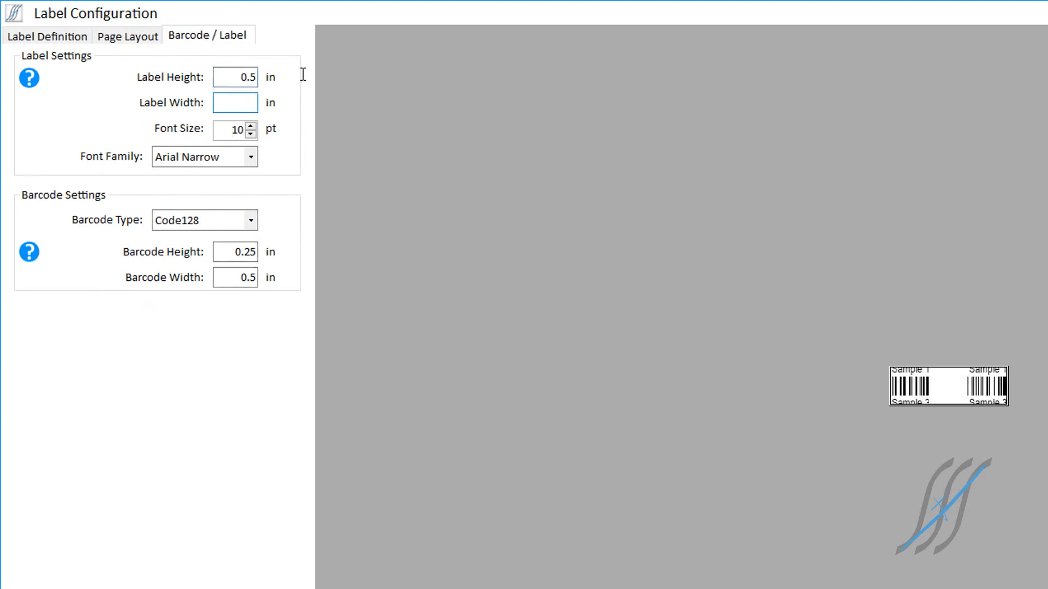
text(1.5)
Step: Set the barcode width to 1.25 in and the barcode height to 0.15 in
click(218, 252)
click(235, 277)
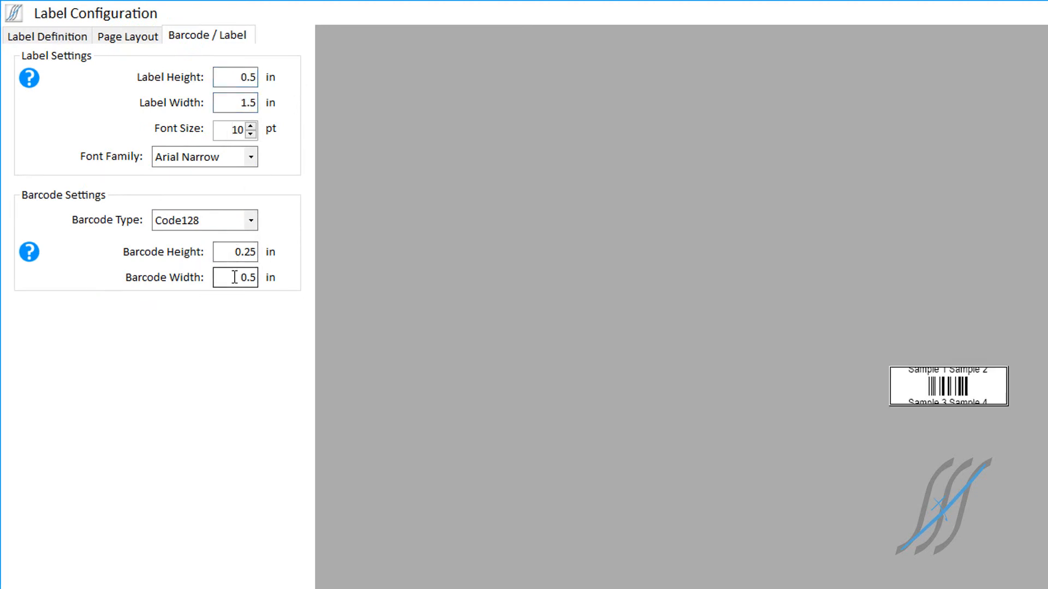
drag(235, 277, 258, 251)
text(1.25)
key(Tab)
text(0.15)
key(Tab)
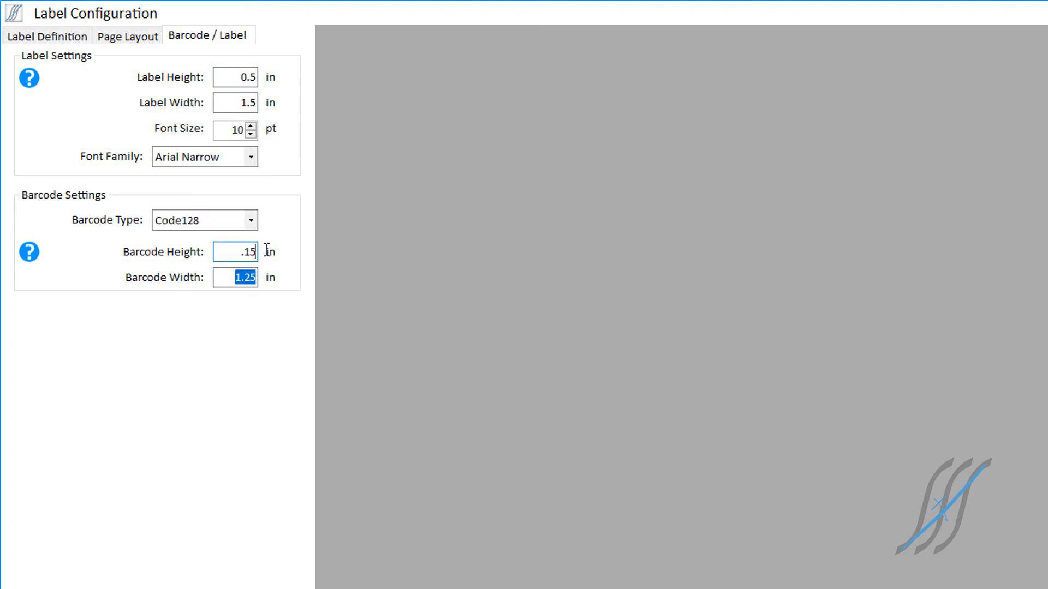
Step: Save the label definition to a file named 1.5 x .5 Label and apply the configuration changes
click(83, 38)
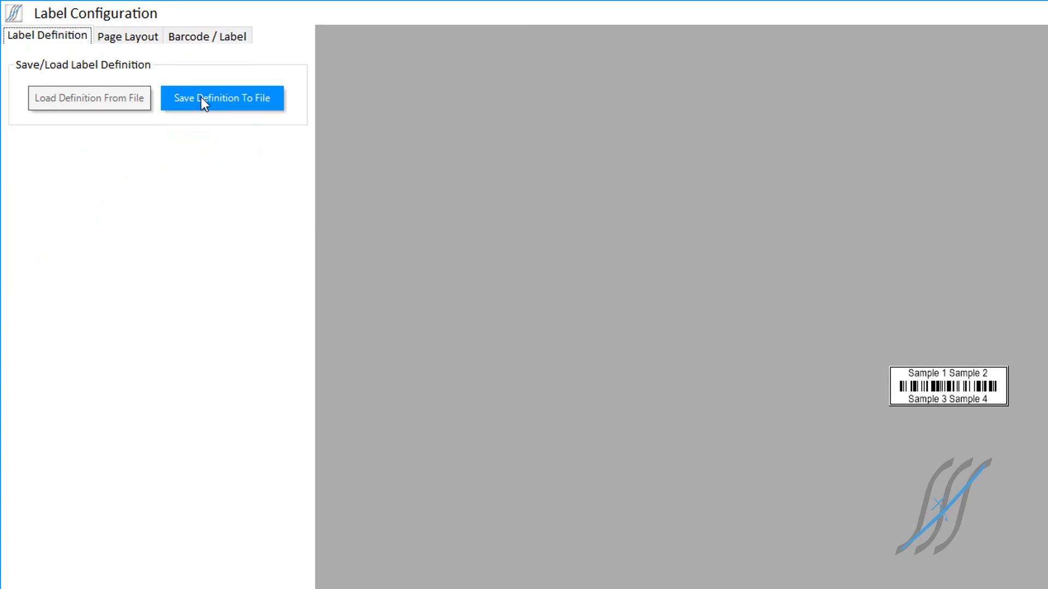
click(202, 97)
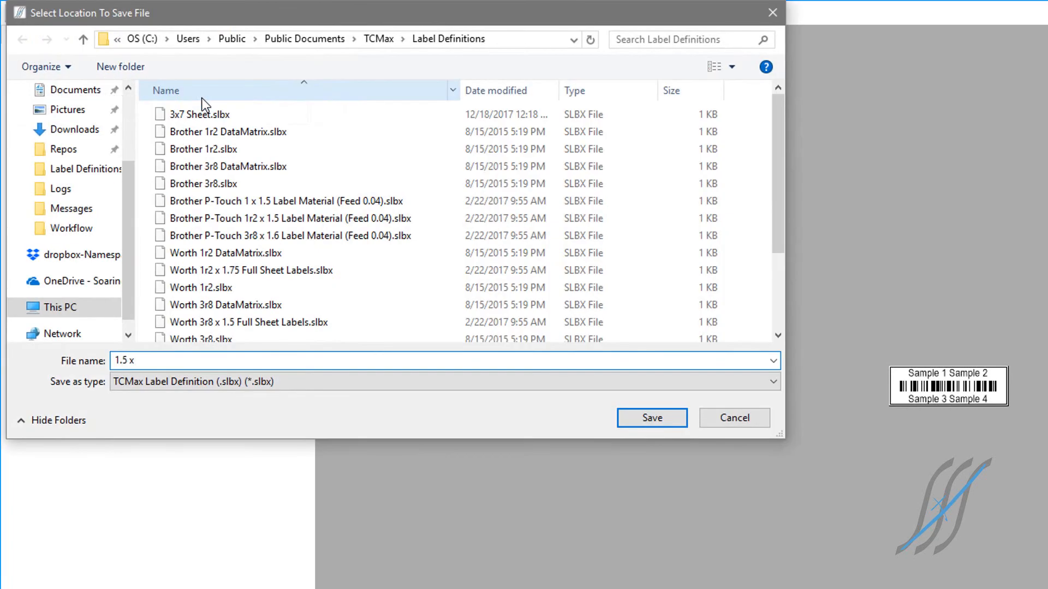
key(Return)
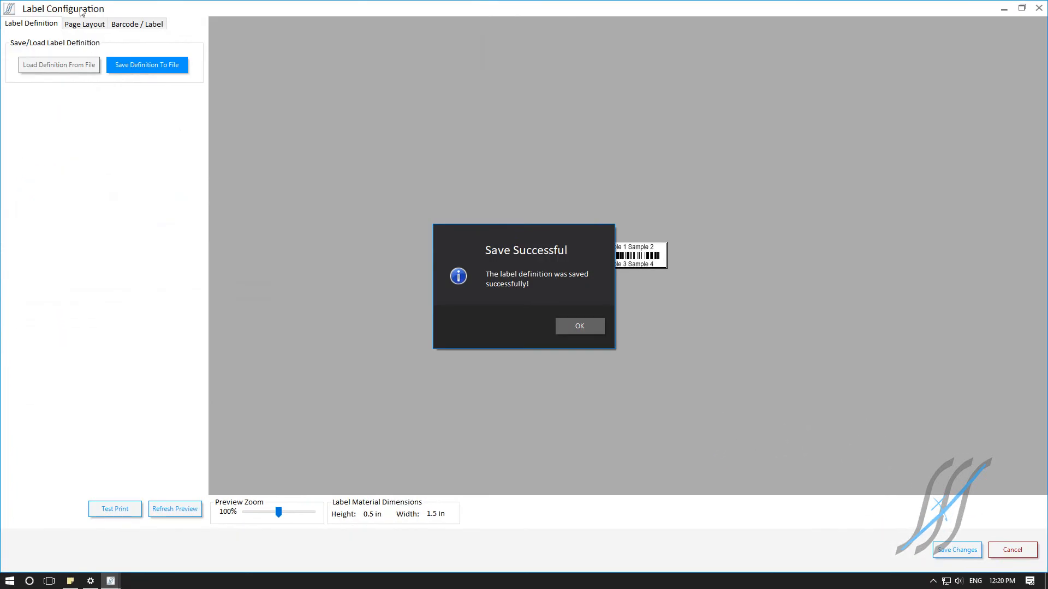
click(562, 329)
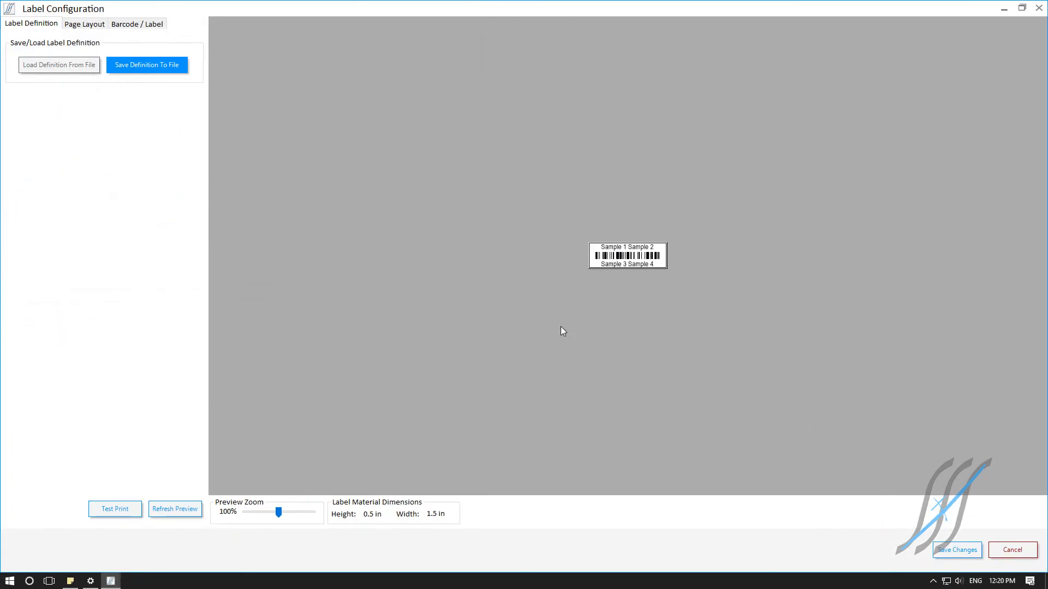
click(938, 542)
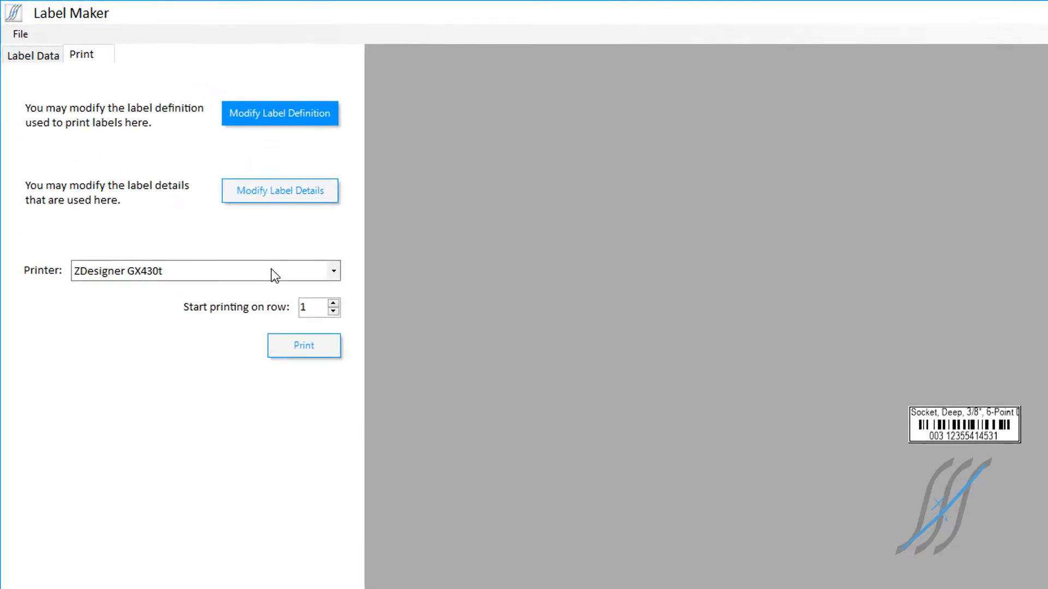
Step: Choose SHARP MX-2640N PCL6 as the printer, load the 3x7 Sheet.slbx label definition for it and save the changes
click(220, 216)
click(221, 243)
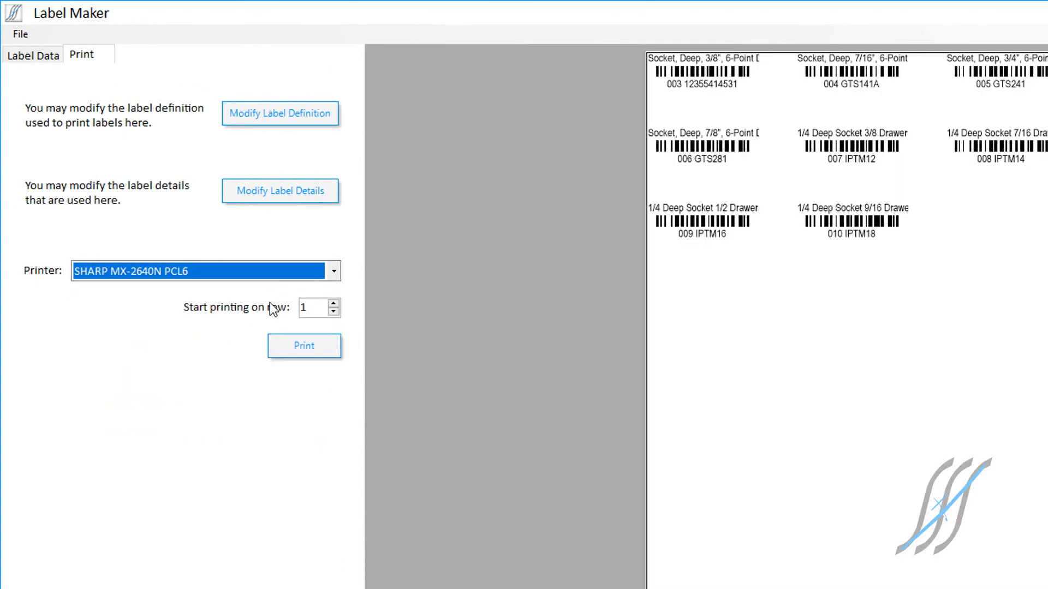
click(246, 122)
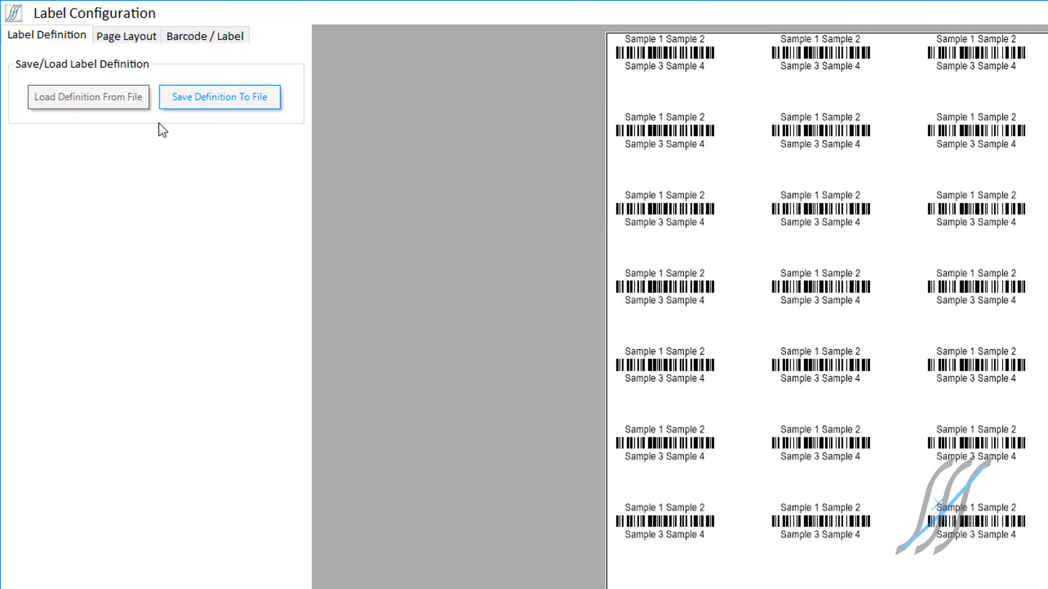
click(104, 106)
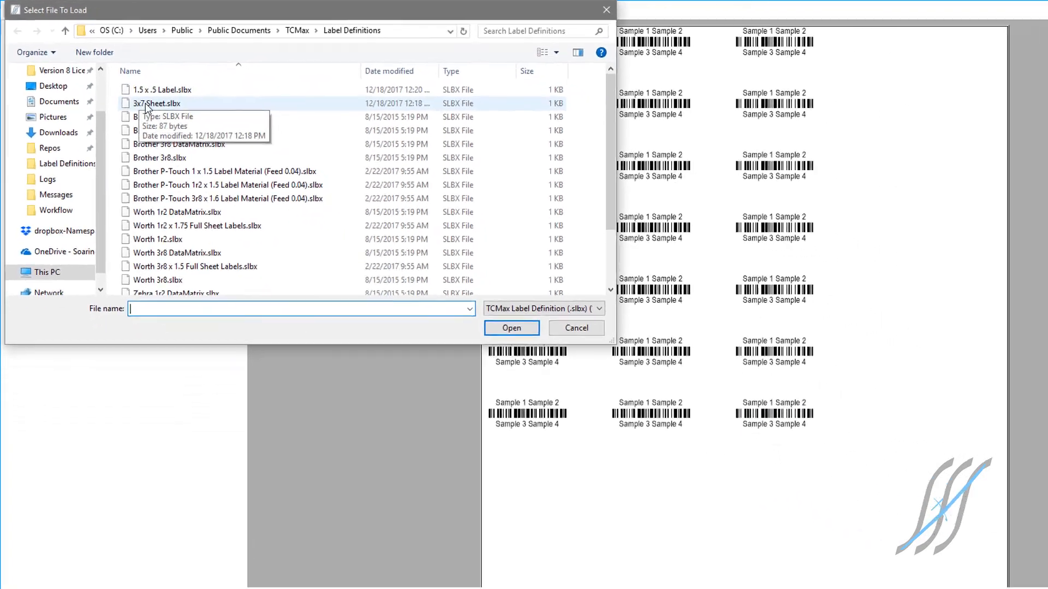
double_click(157, 104)
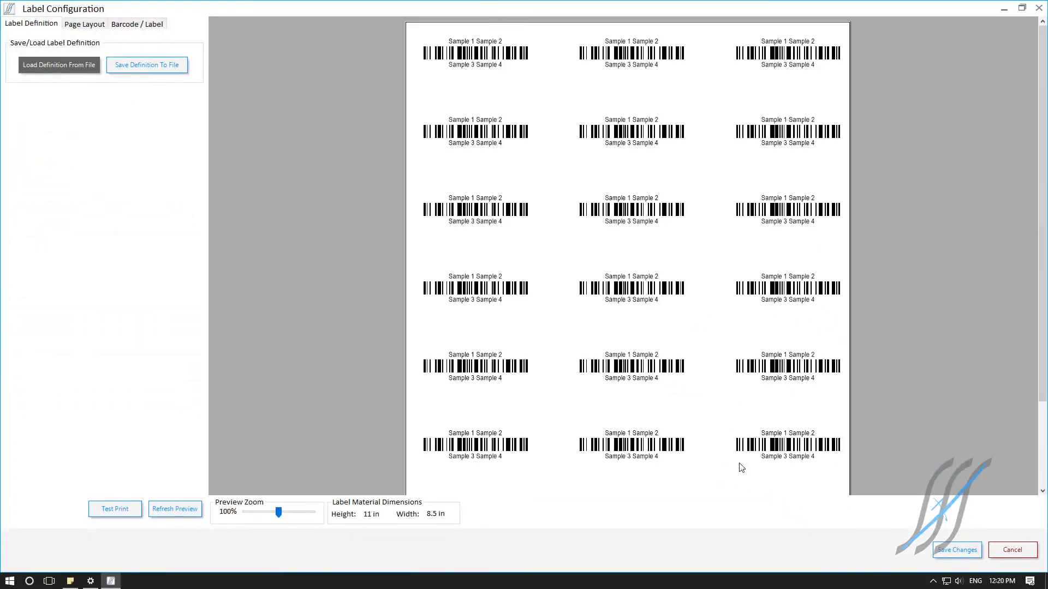
click(944, 548)
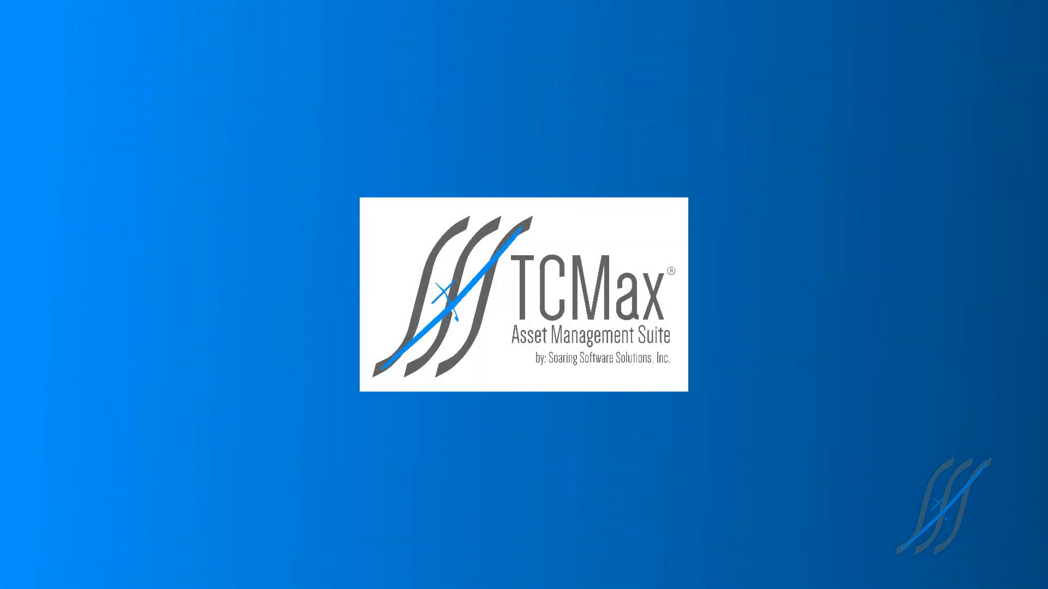